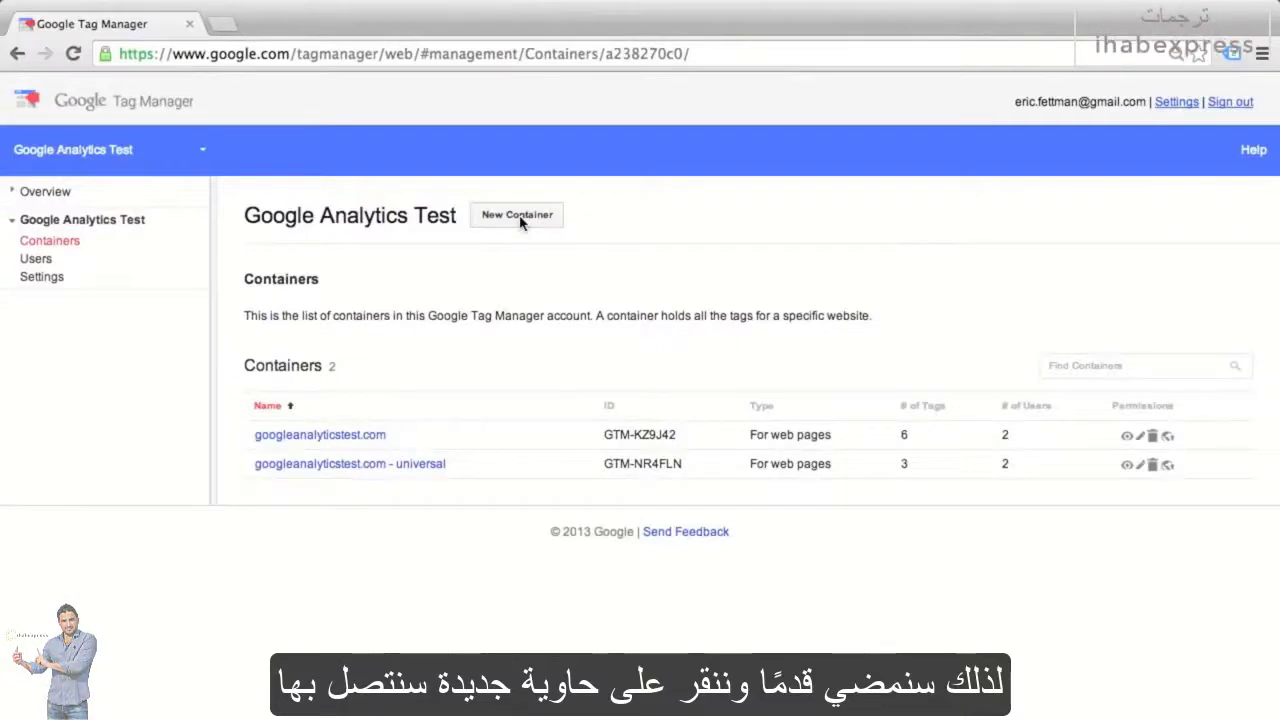
Step: Create and save a new container named mysite.com for use on web pages
left_click(519, 217)
left_click(428, 327)
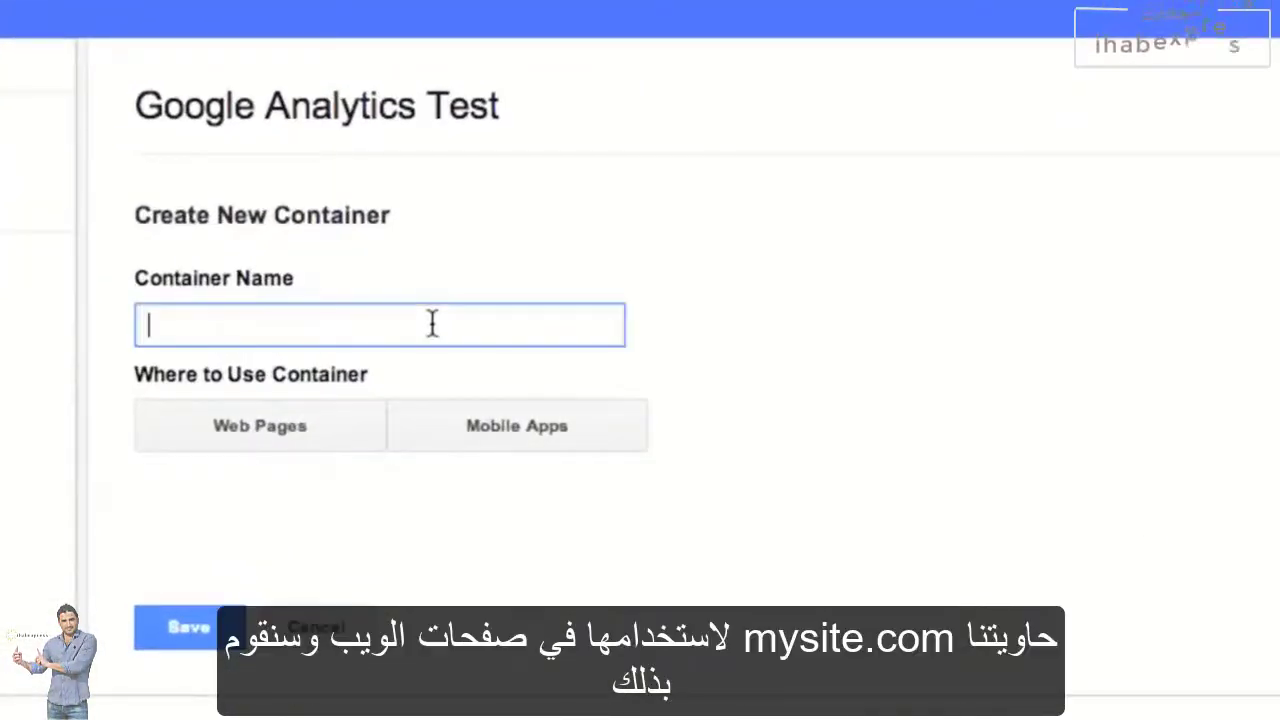
type("mysite.com")
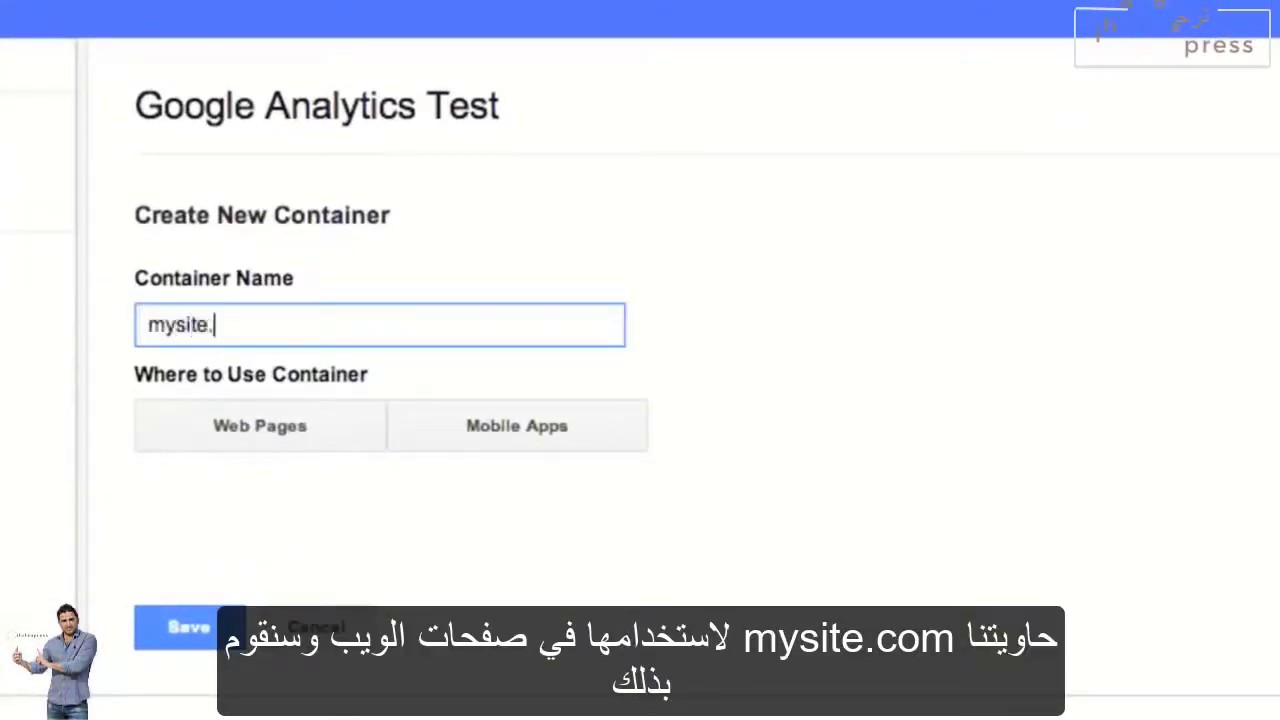
left_click(271, 432)
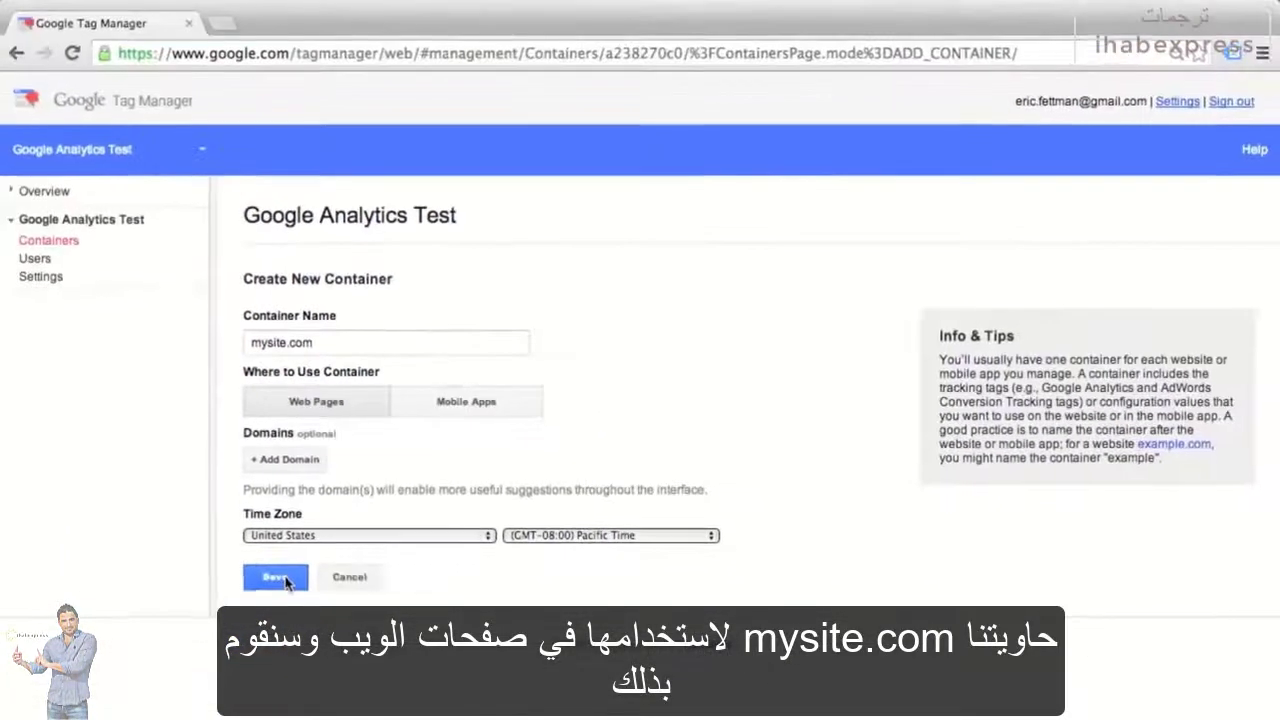
left_click(195, 712)
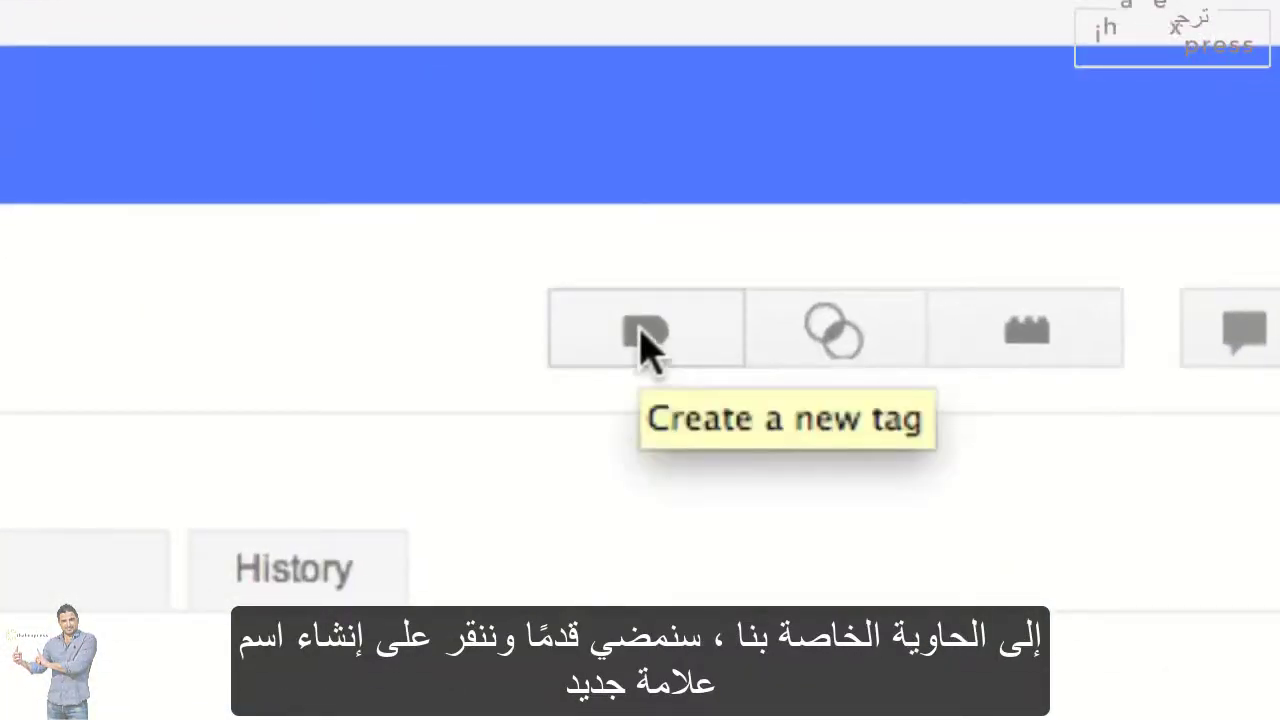
Step: Start a new tag named Google Analytics Page Tracker with the tag type Universal Analytics (beta)
left_click(642, 330)
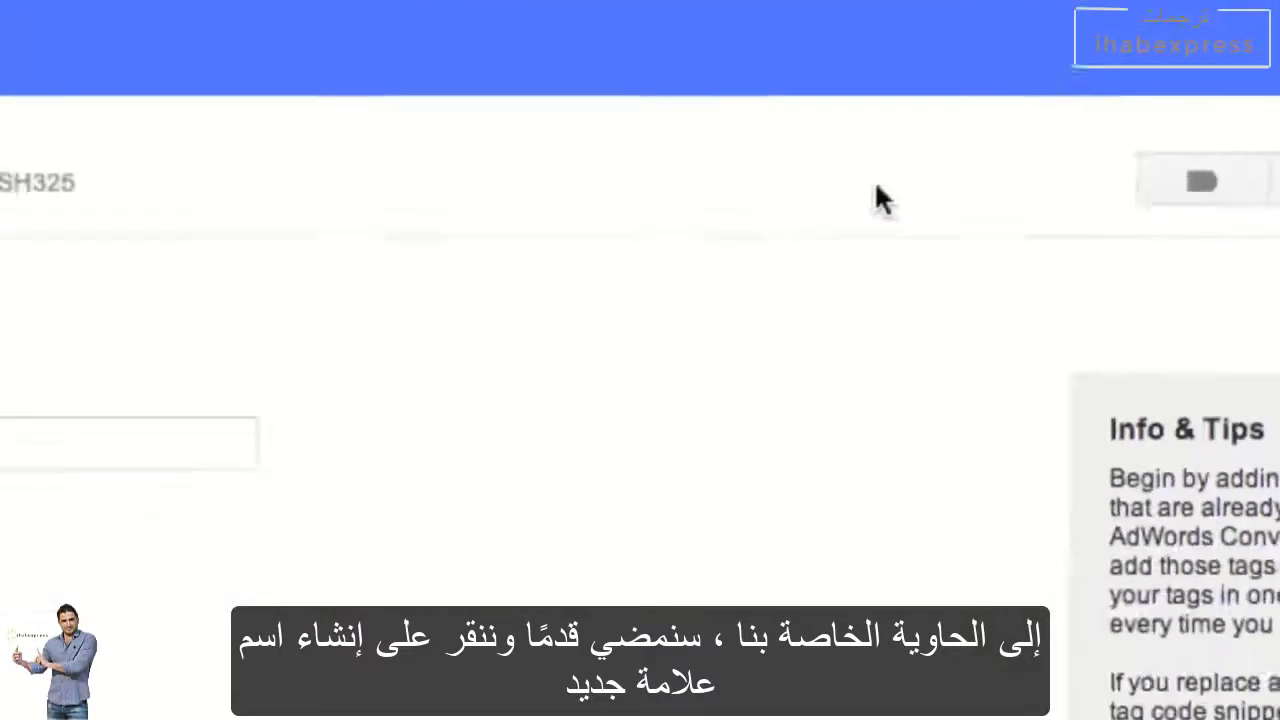
left_click(306, 271)
type("Google")
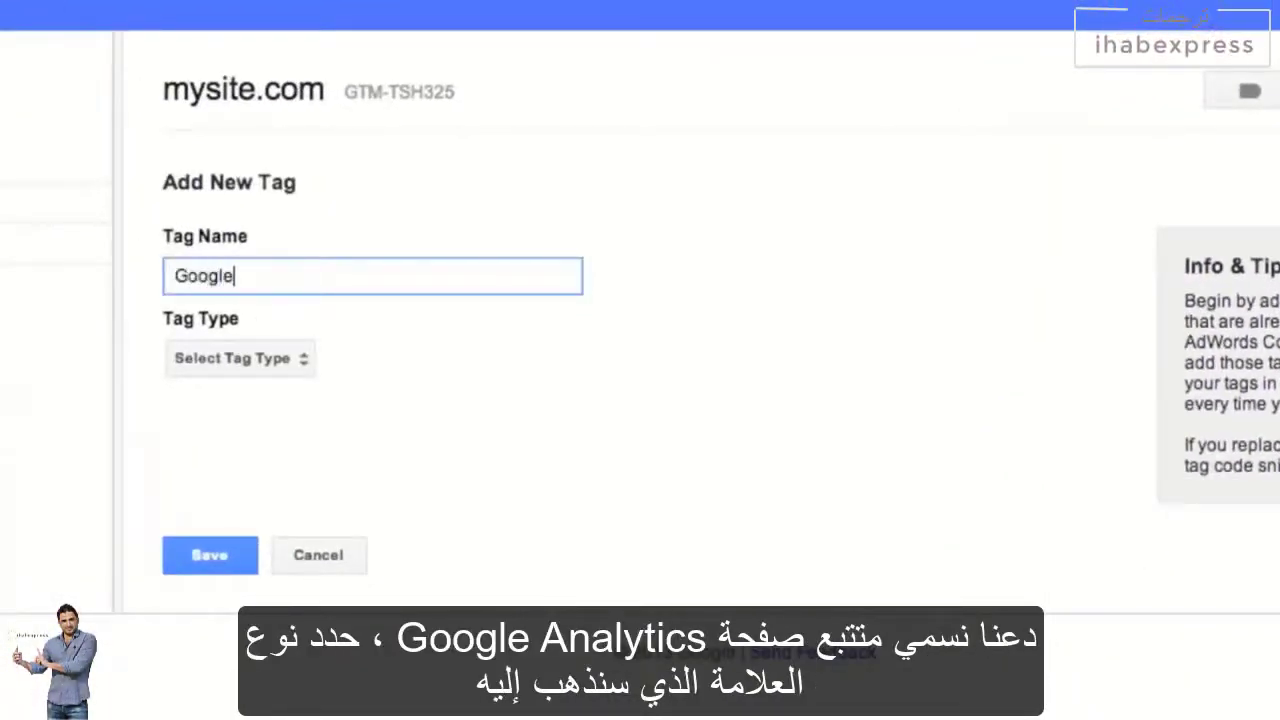
type(" Analyitcs Page Tracker")
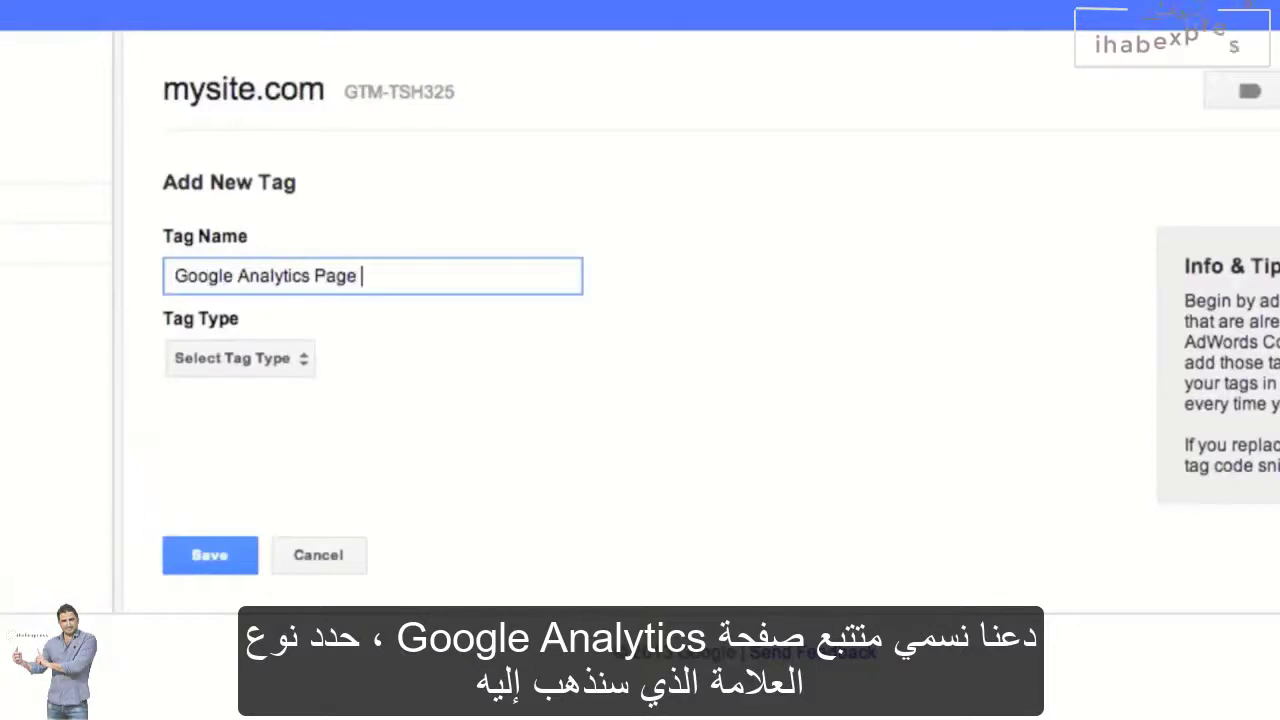
left_click(294, 358)
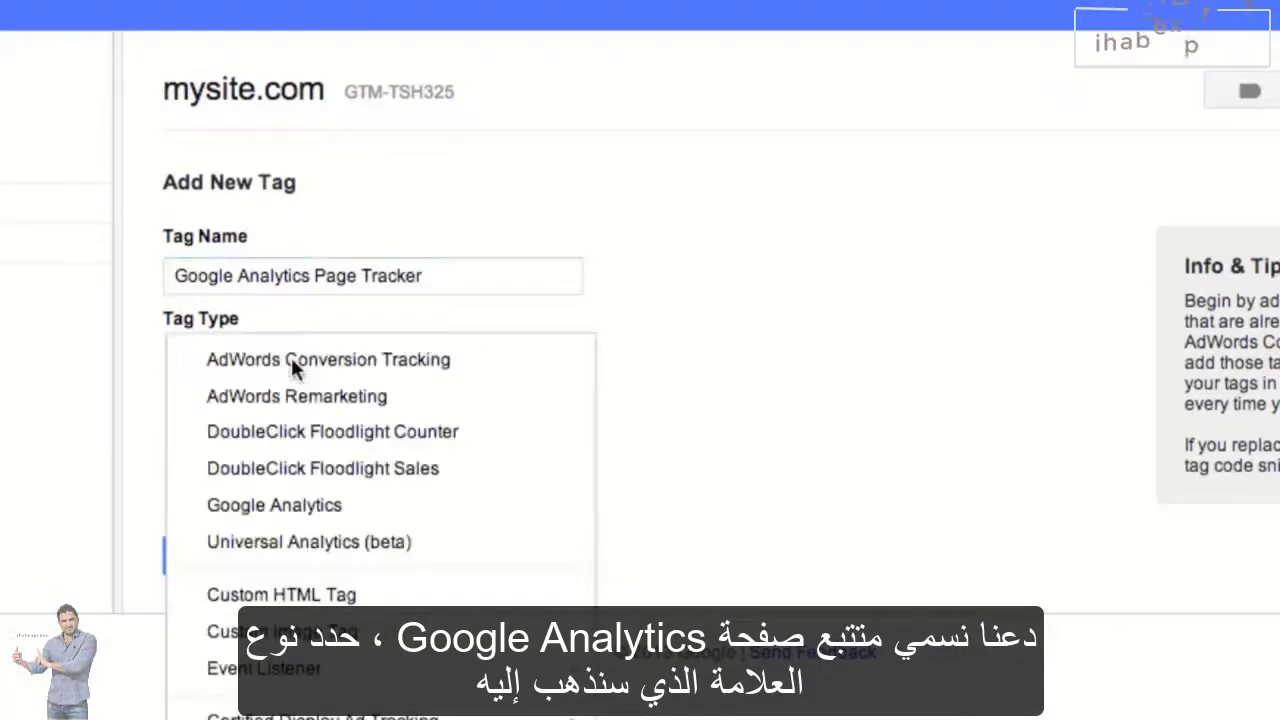
left_click(294, 550)
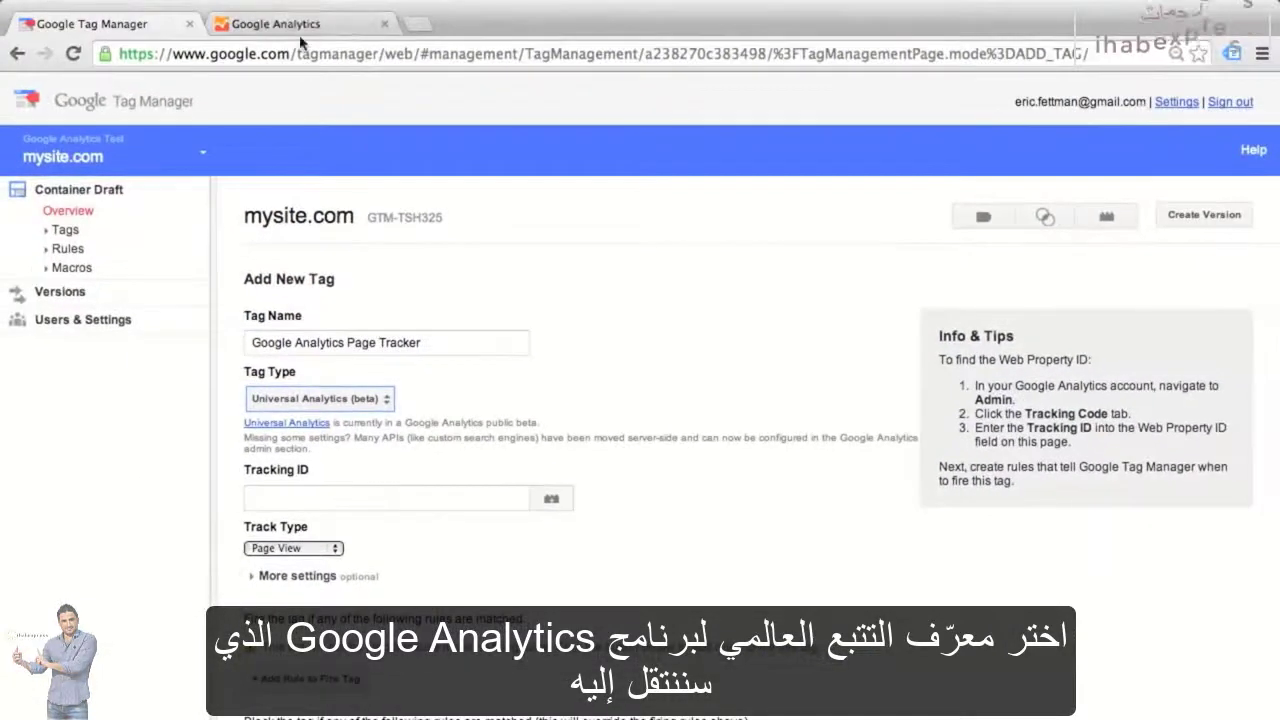
Step: Copy the tracking ID of the UA Test property from Google Analytics into the Tracking ID of the Page Tracker tag in Tag Manager
left_click(298, 25)
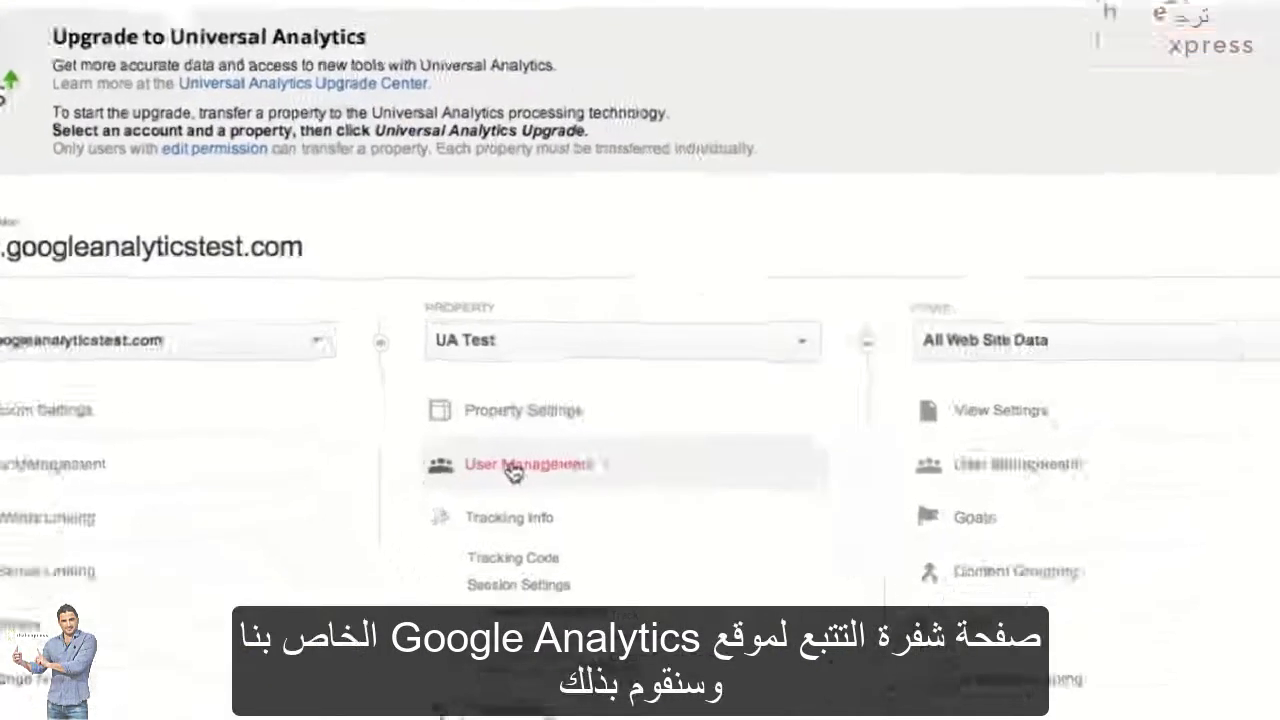
left_click(548, 616)
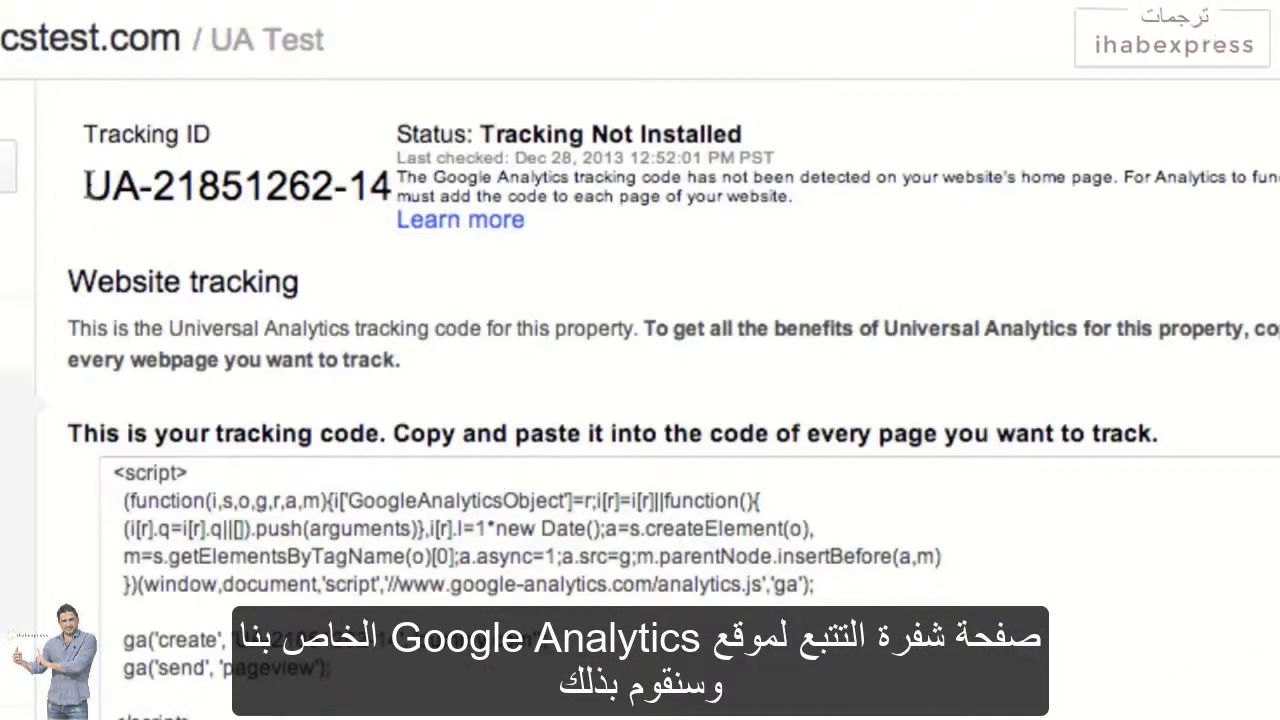
left_click_drag(86, 186, 388, 190)
key("super+c")
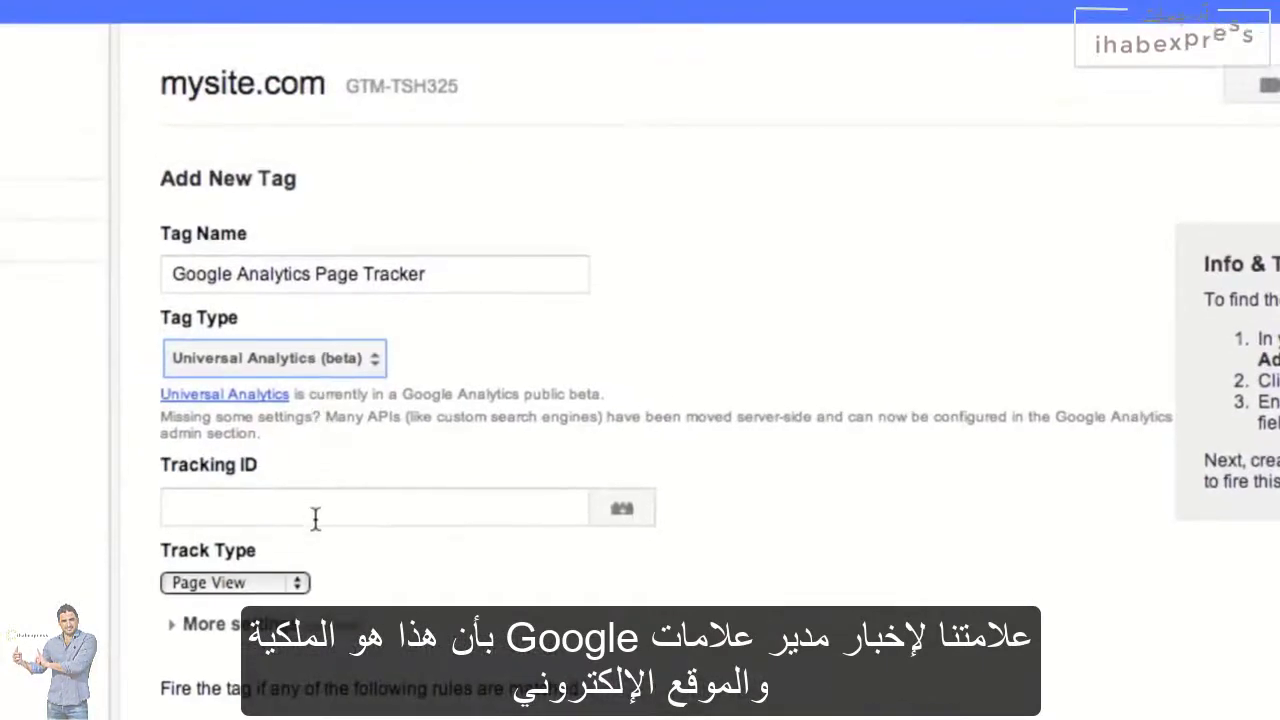
left_click(314, 515)
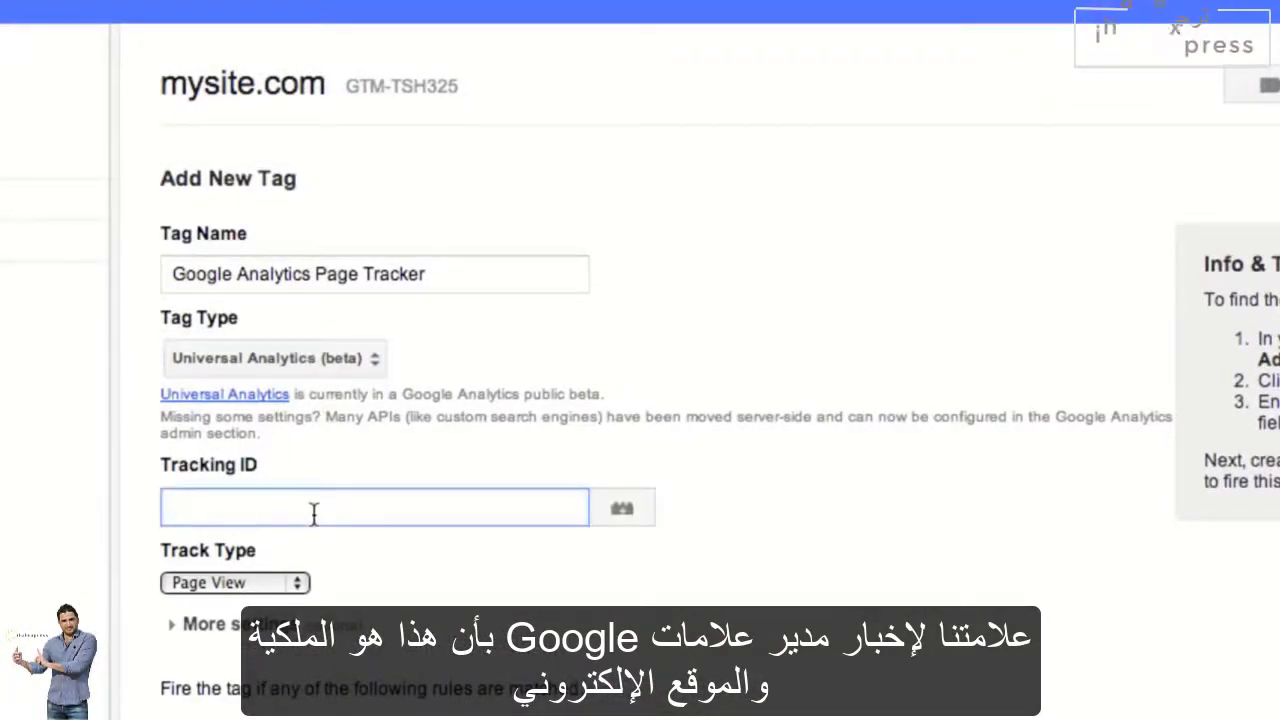
key("super+v")
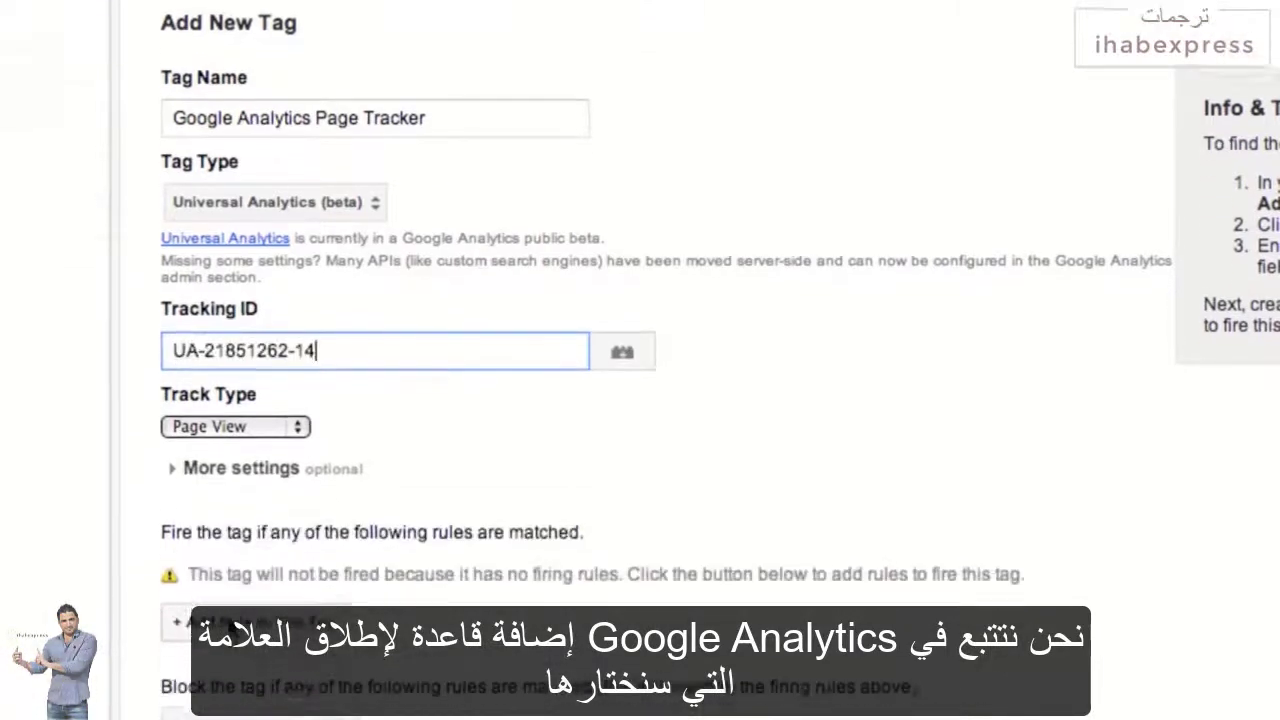
Step: Add the existing All pages rule as the Page Tracker tag's firing rule and save the tag
left_click(231, 600)
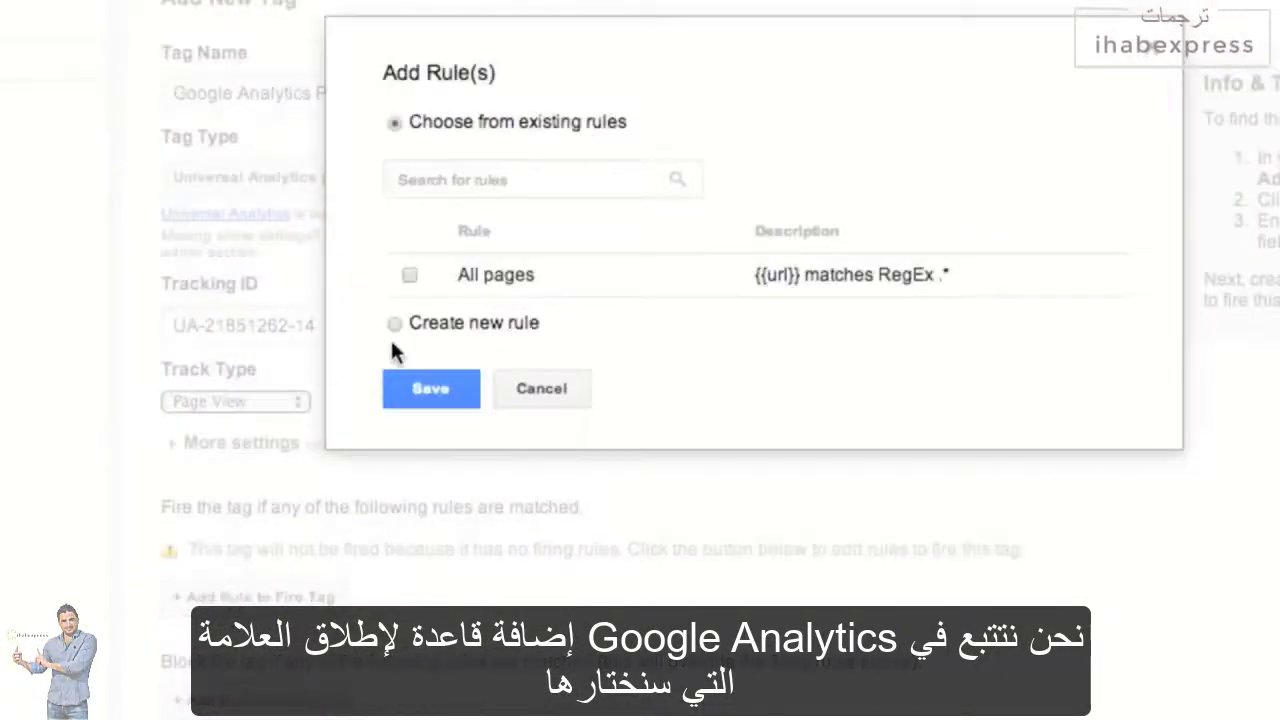
left_click(409, 277)
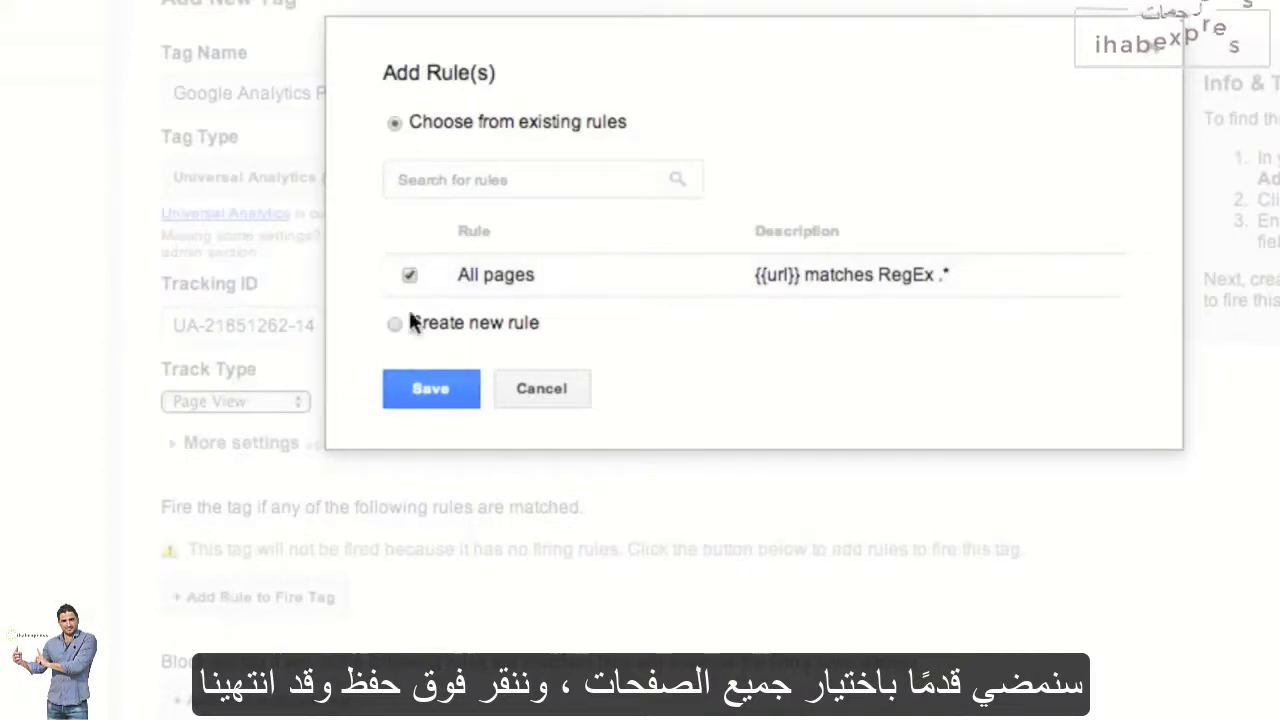
left_click(436, 400)
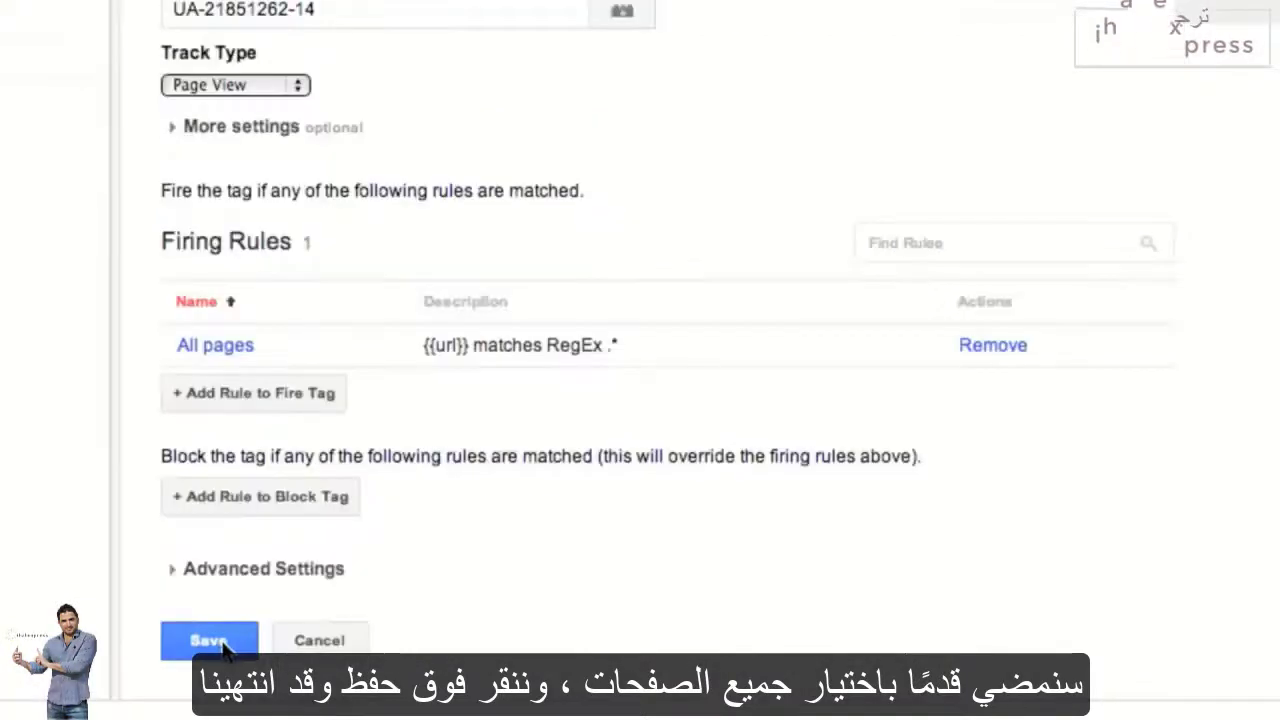
left_click(212, 641)
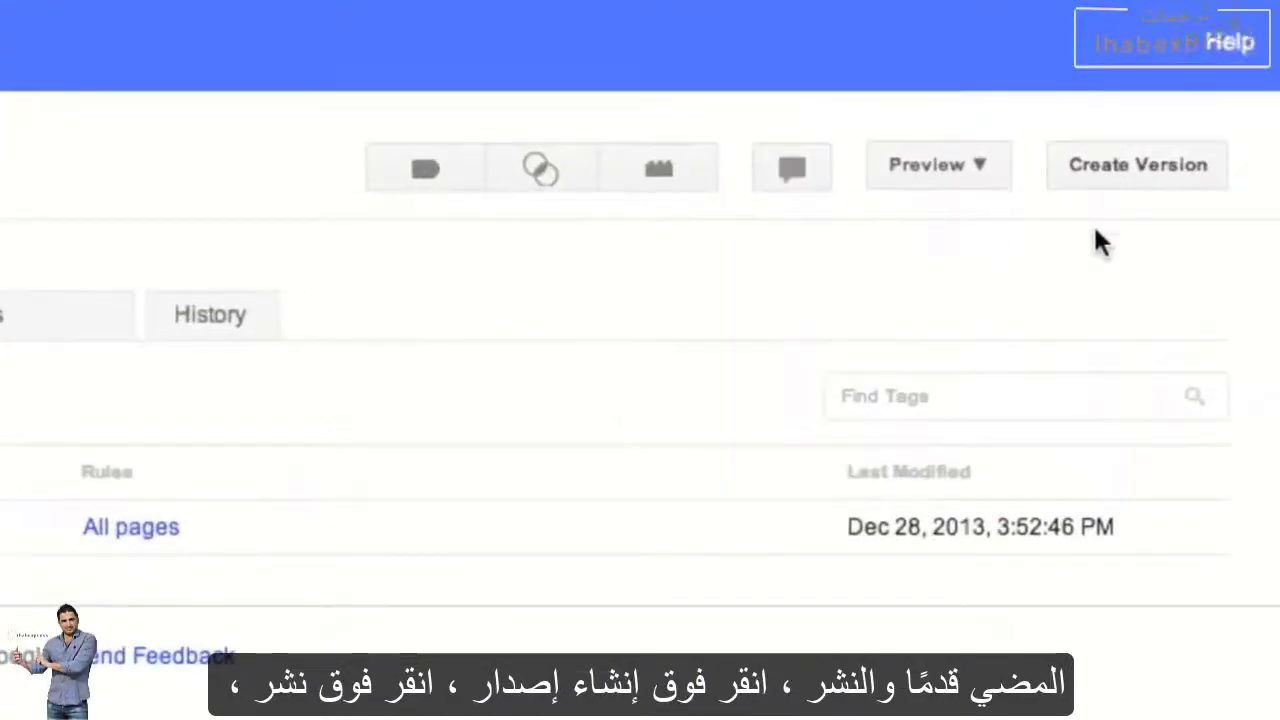
Step: Create a version of the mysite.com container and publish it
left_click(1097, 154)
left_click(1150, 162)
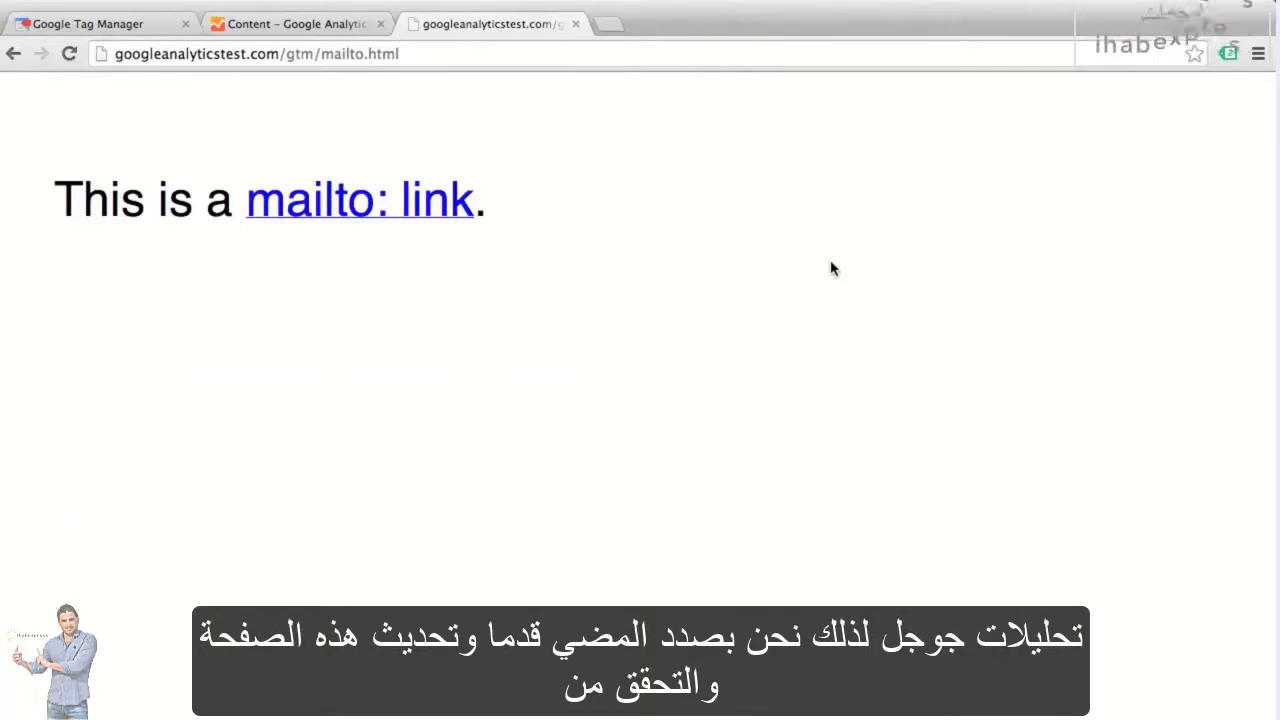
Step: Check the mailto.html test page's tracking in the Google Analytics content report and try the page's mailto link
left_click(323, 24)
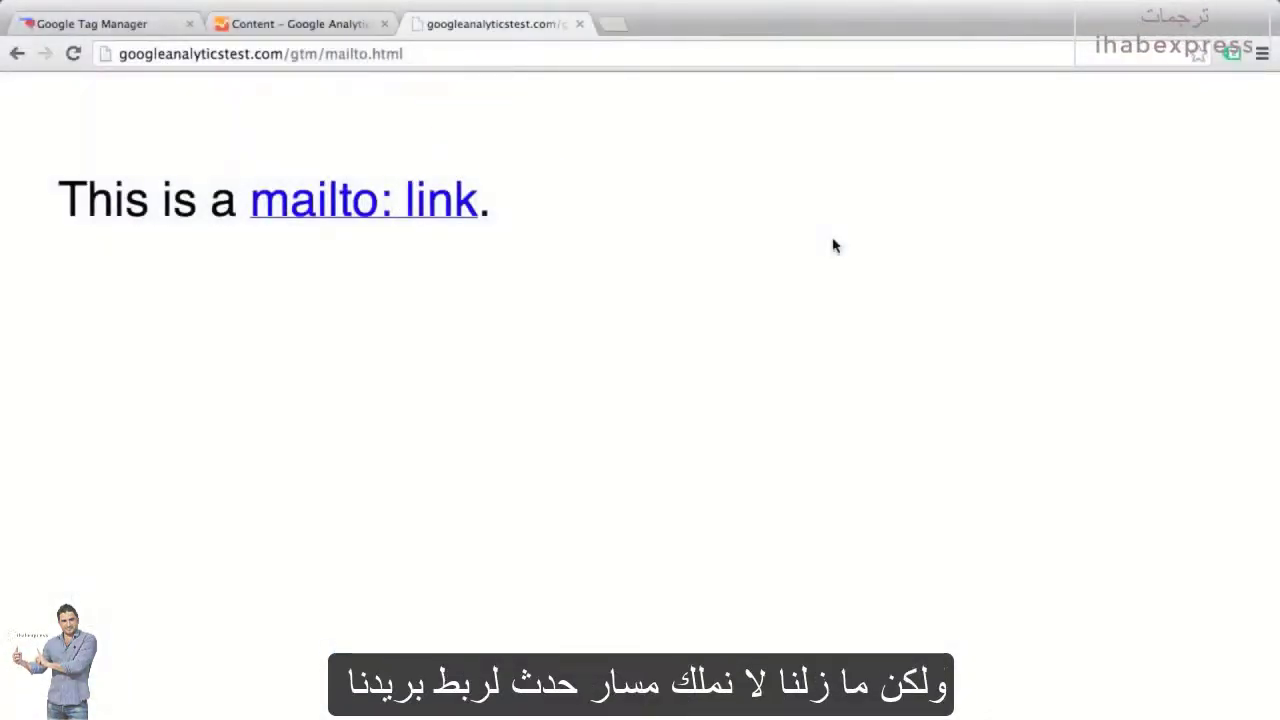
left_click(390, 208)
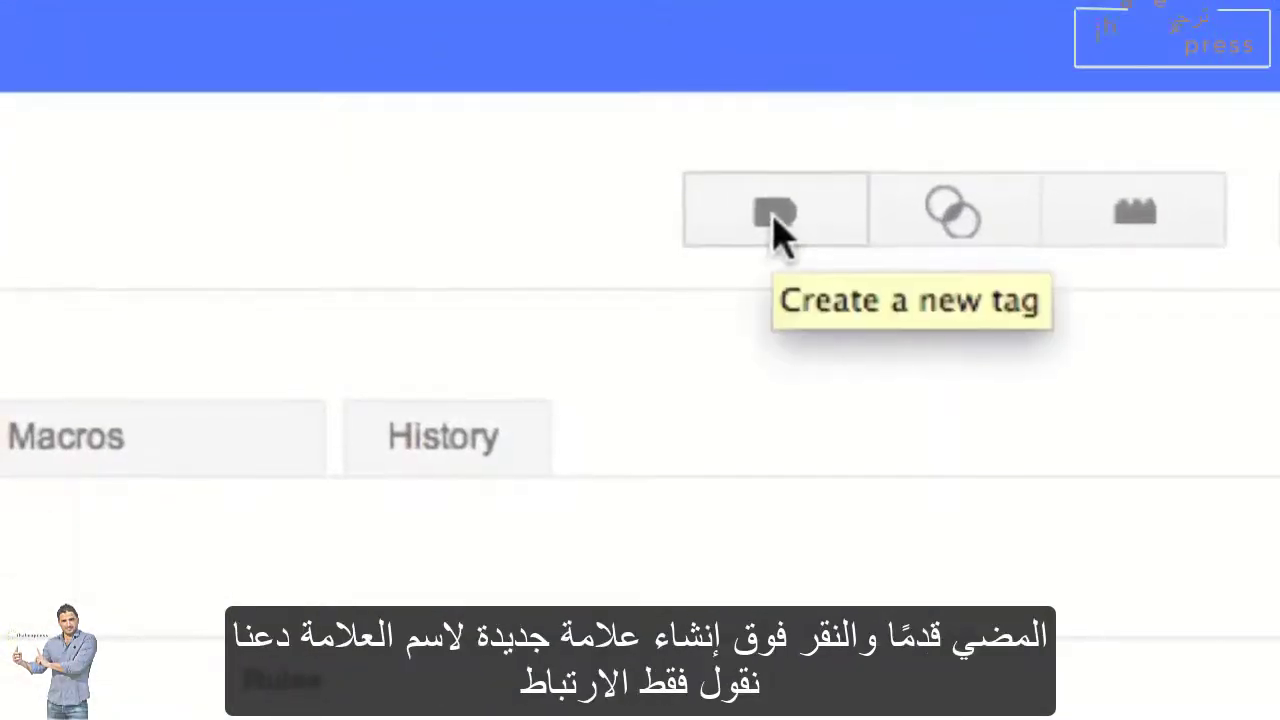
Step: Start a new tag named Link Click Listener and set its type to the Link Click Listener event listener
left_click(772, 217)
left_click(475, 88)
type("Link Click Listener")
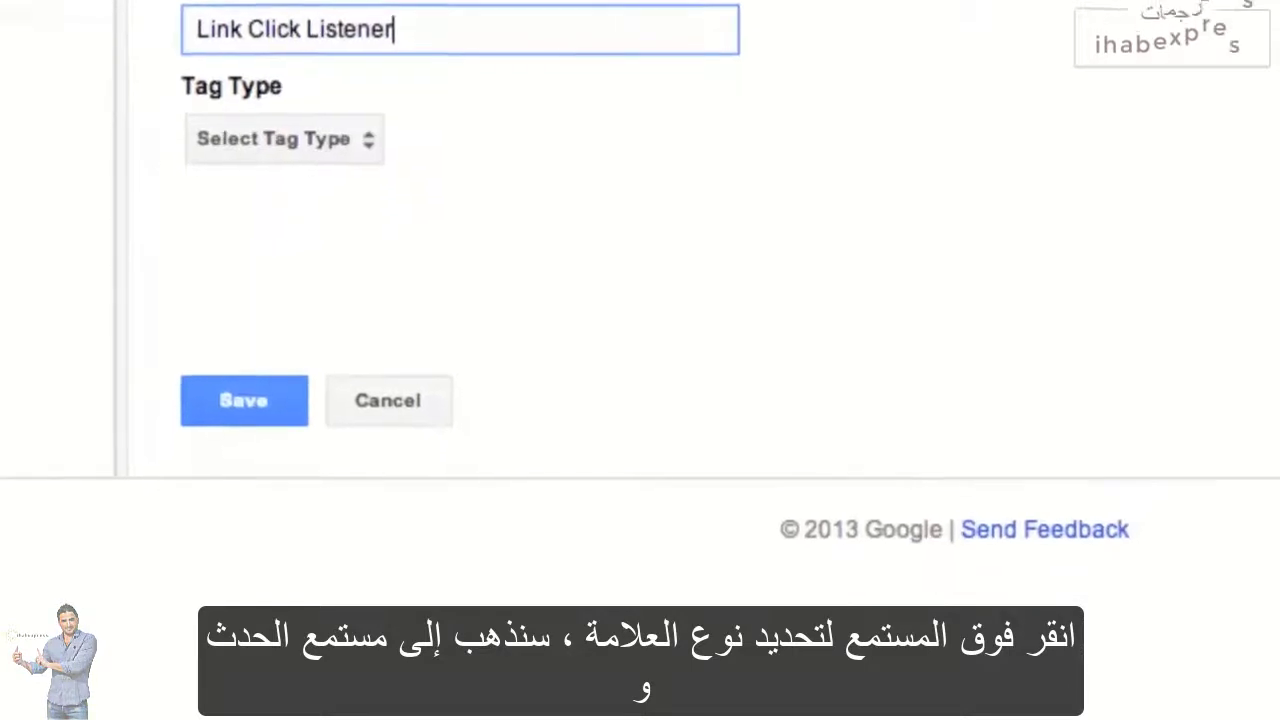
left_click(338, 144)
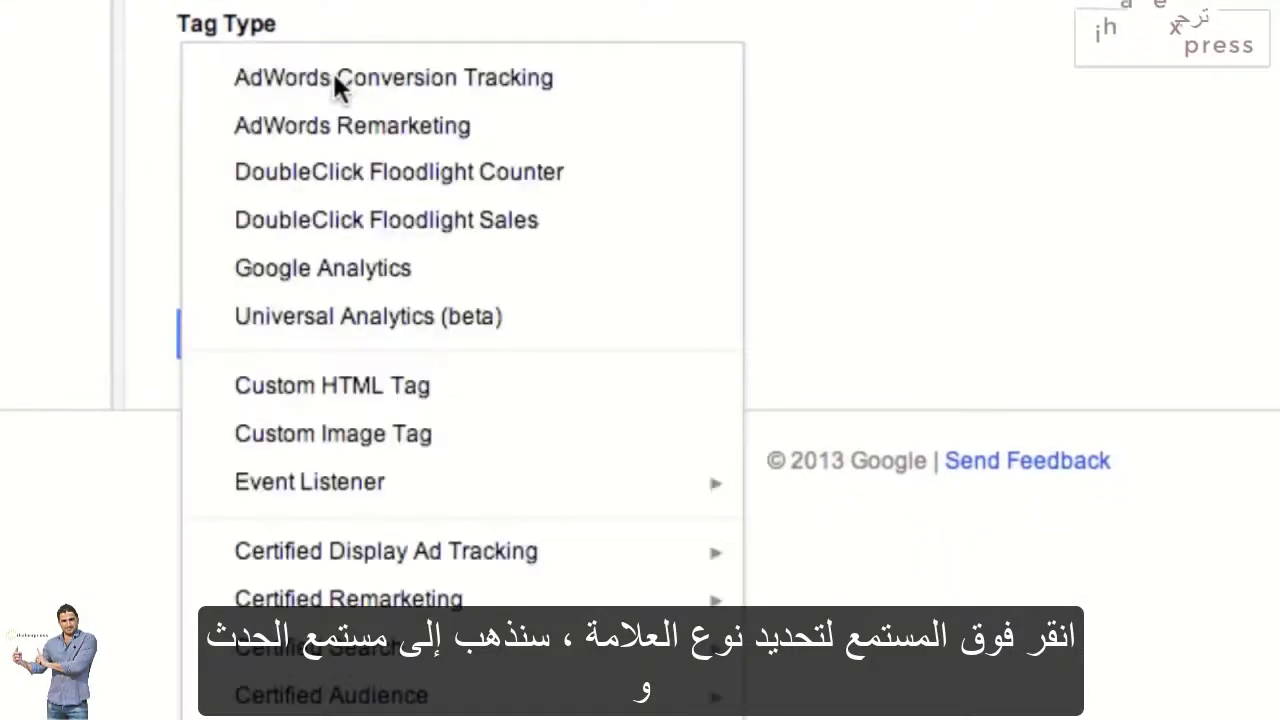
mouse_move(346, 500)
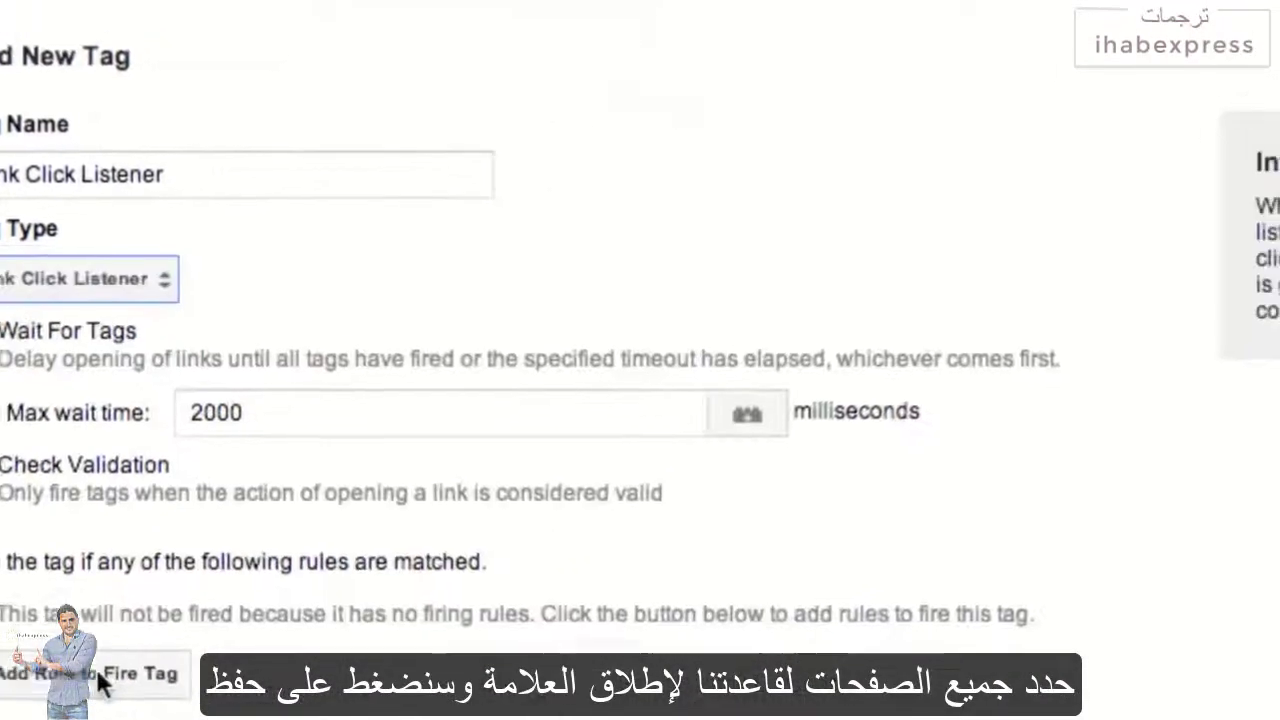
Step: Add the existing All pages rule as the firing rule of the Link Click Listener tag
left_click(130, 677)
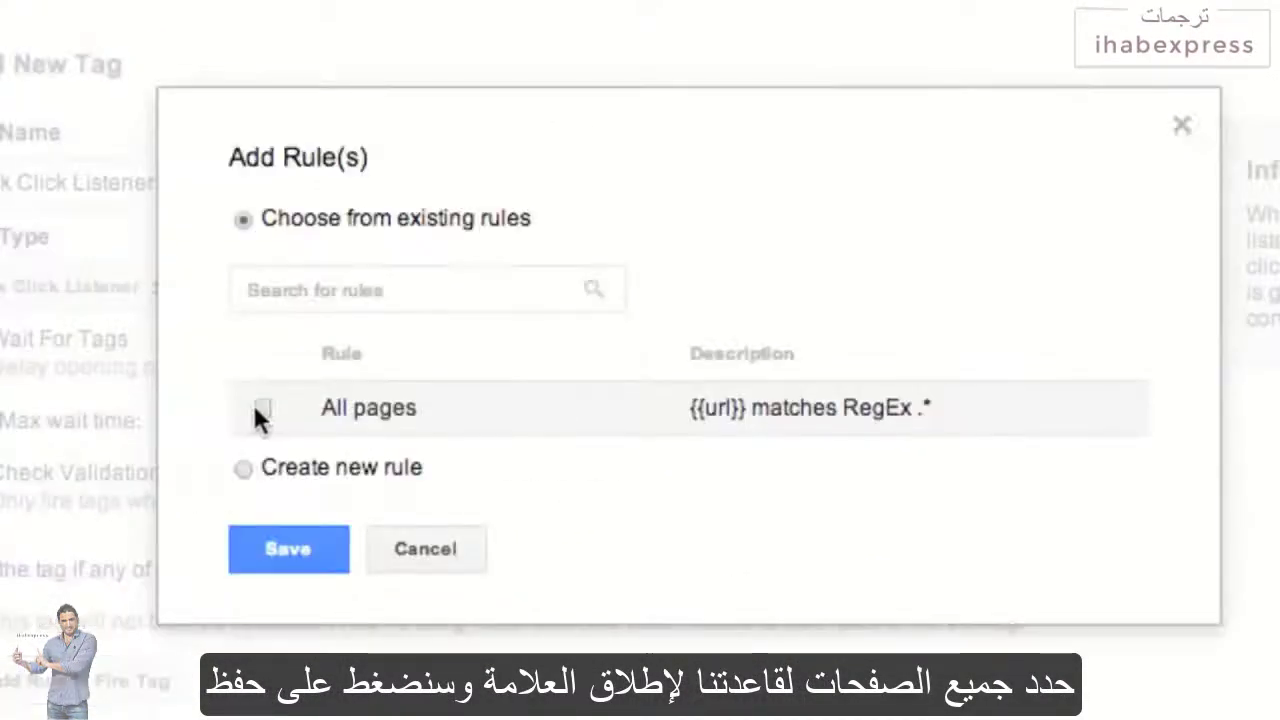
left_click(261, 406)
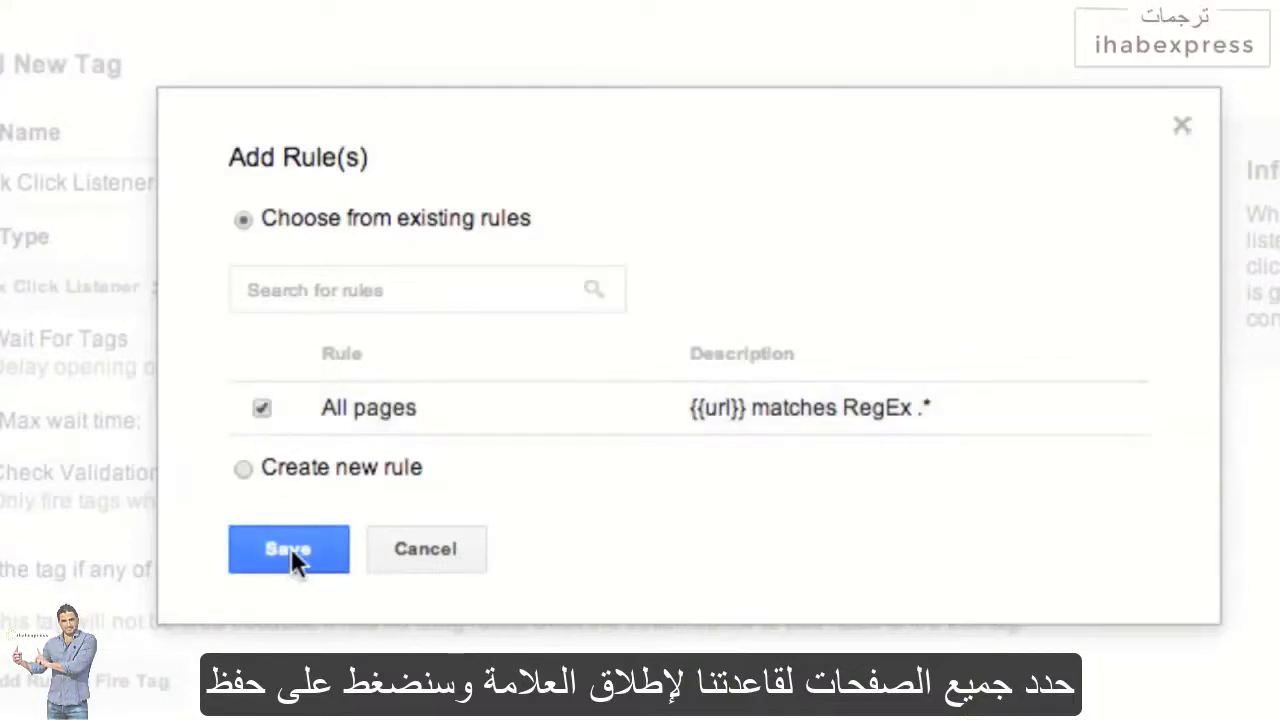
left_click(291, 548)
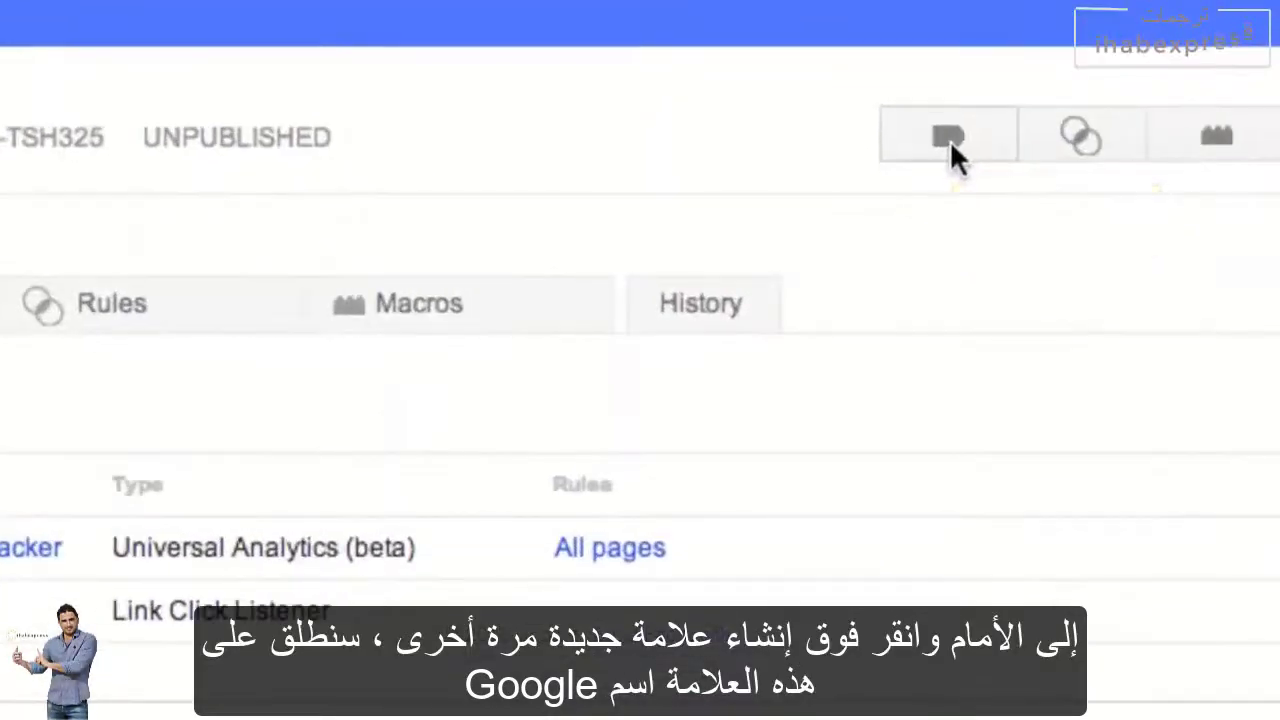
Step: Start a new Universal Analytics (beta) tag named Google Analytics Event - Mailto Click and enter the property's tracking ID
left_click(950, 140)
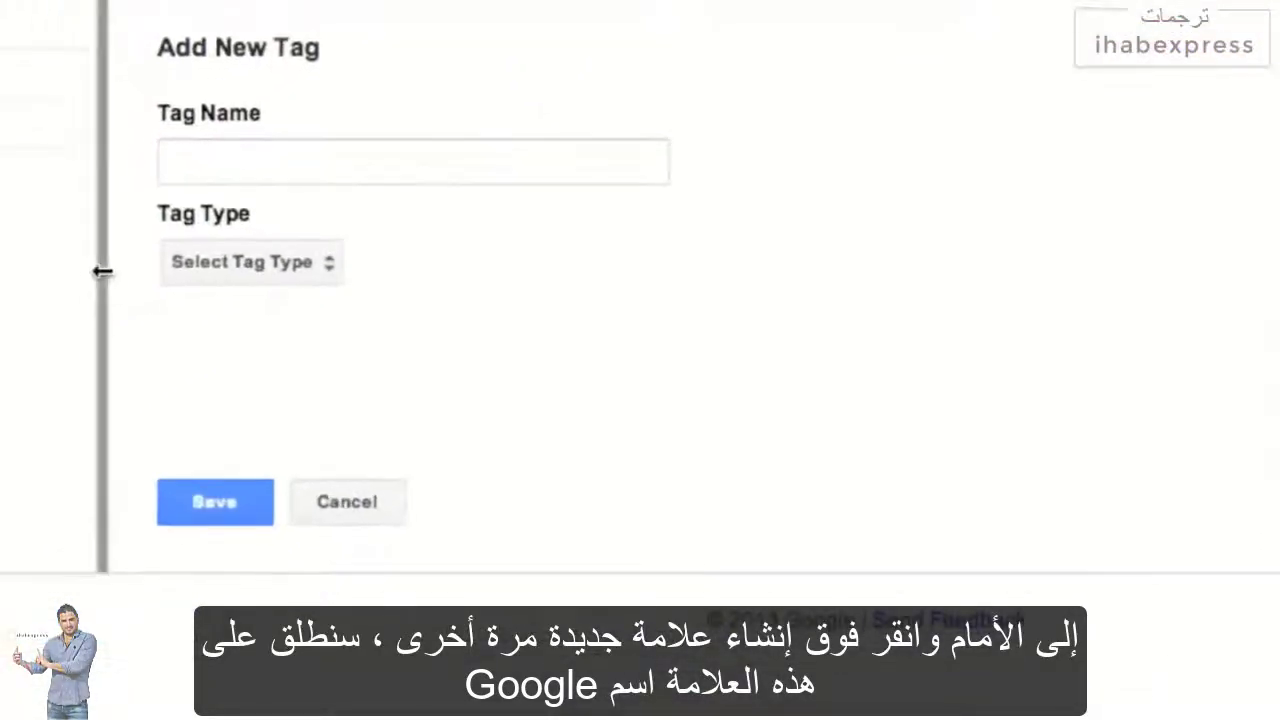
left_click(238, 156)
type("Google")
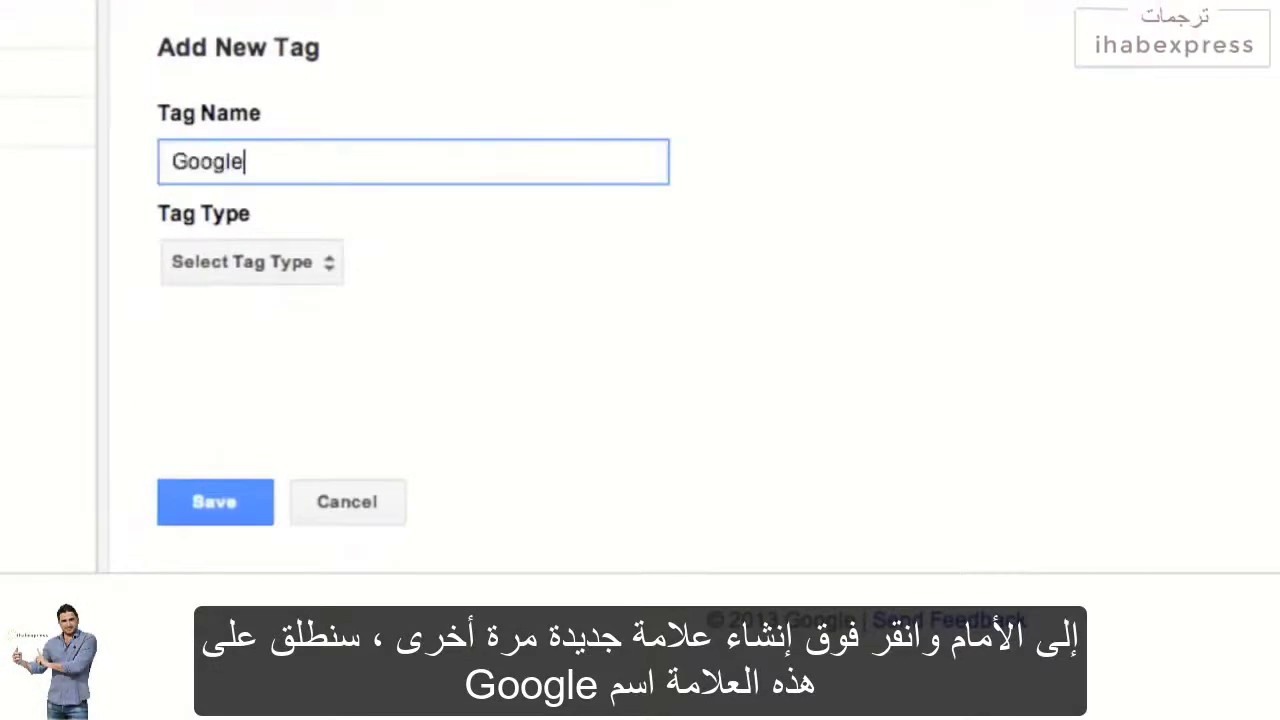
type(" Analytics Event")
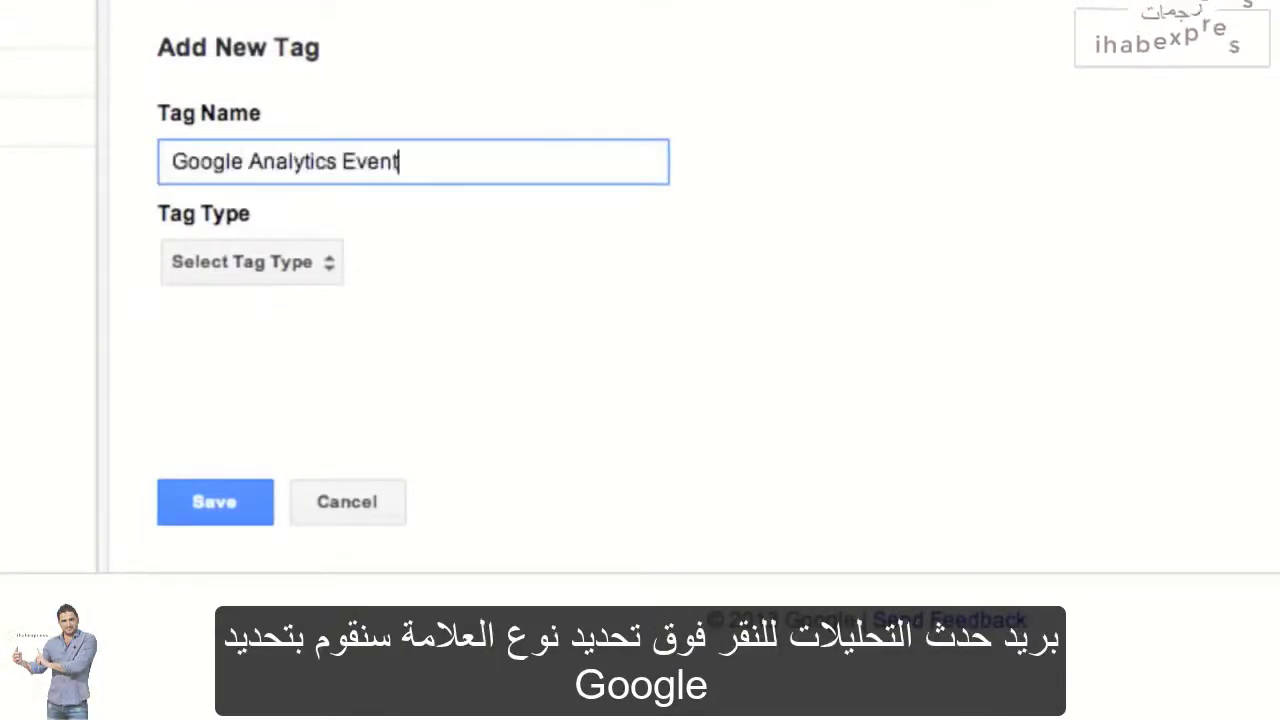
type(" - Mailto Click")
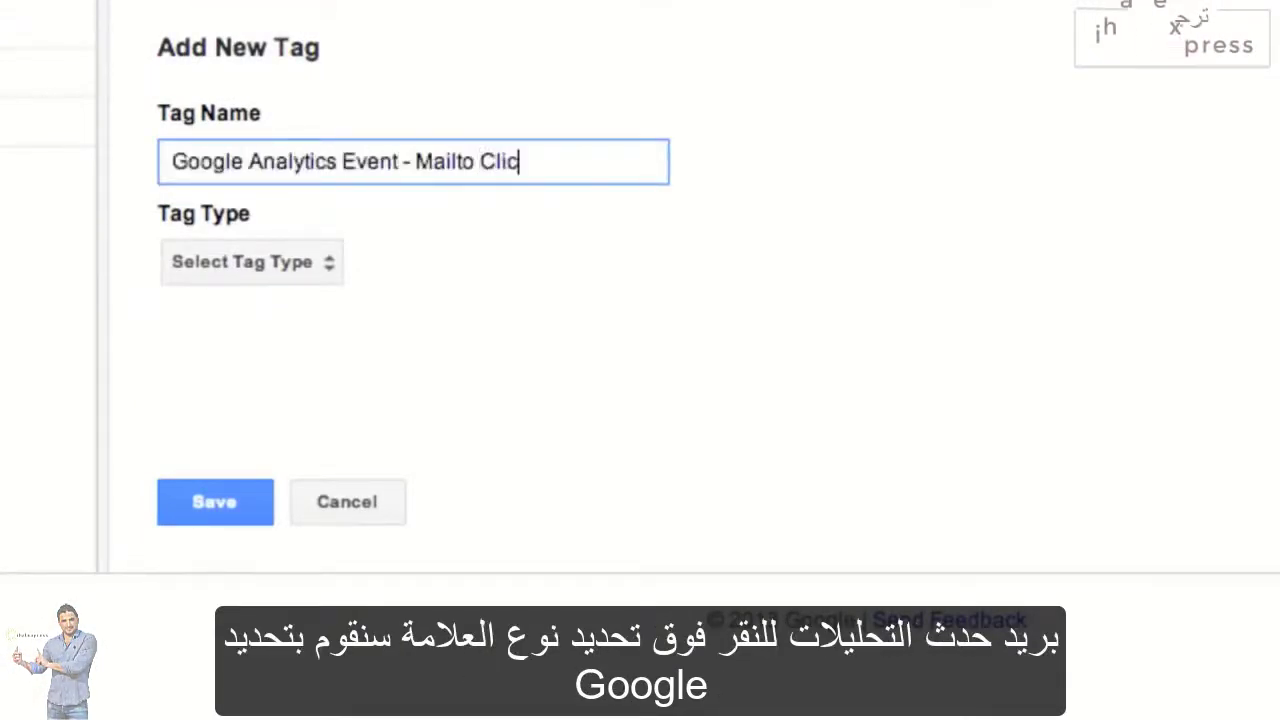
left_click(256, 274)
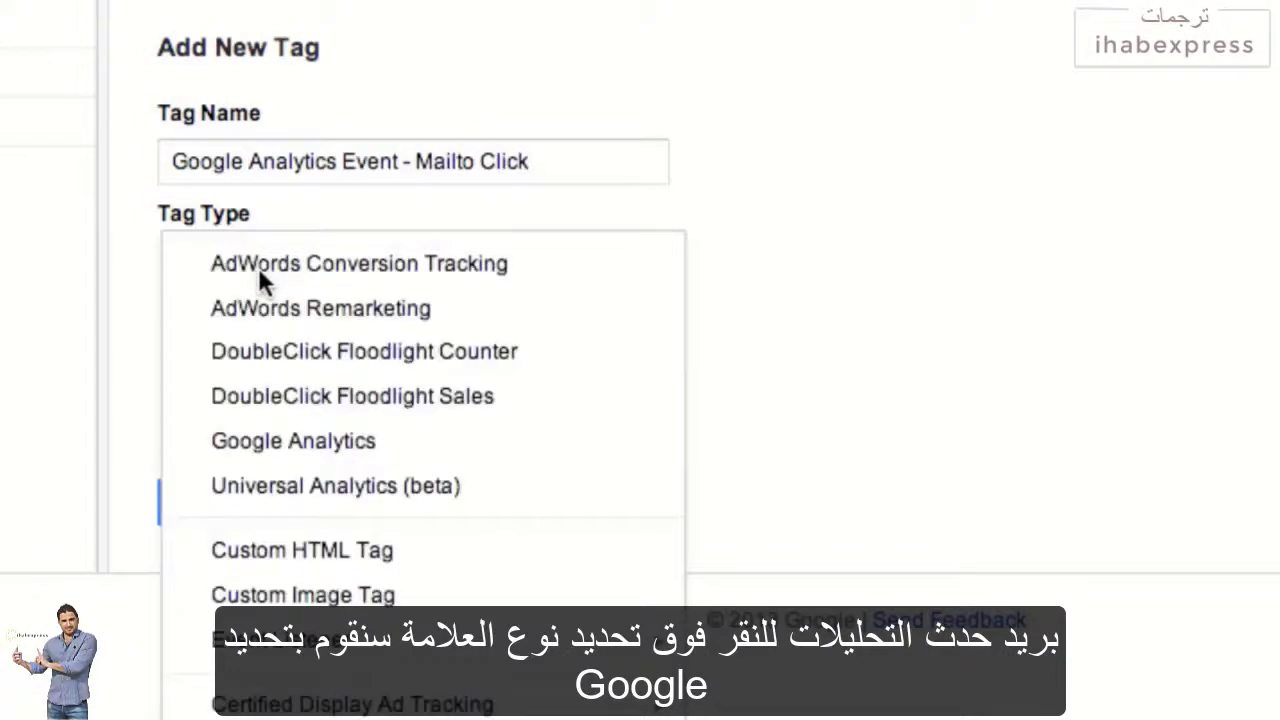
left_click(297, 490)
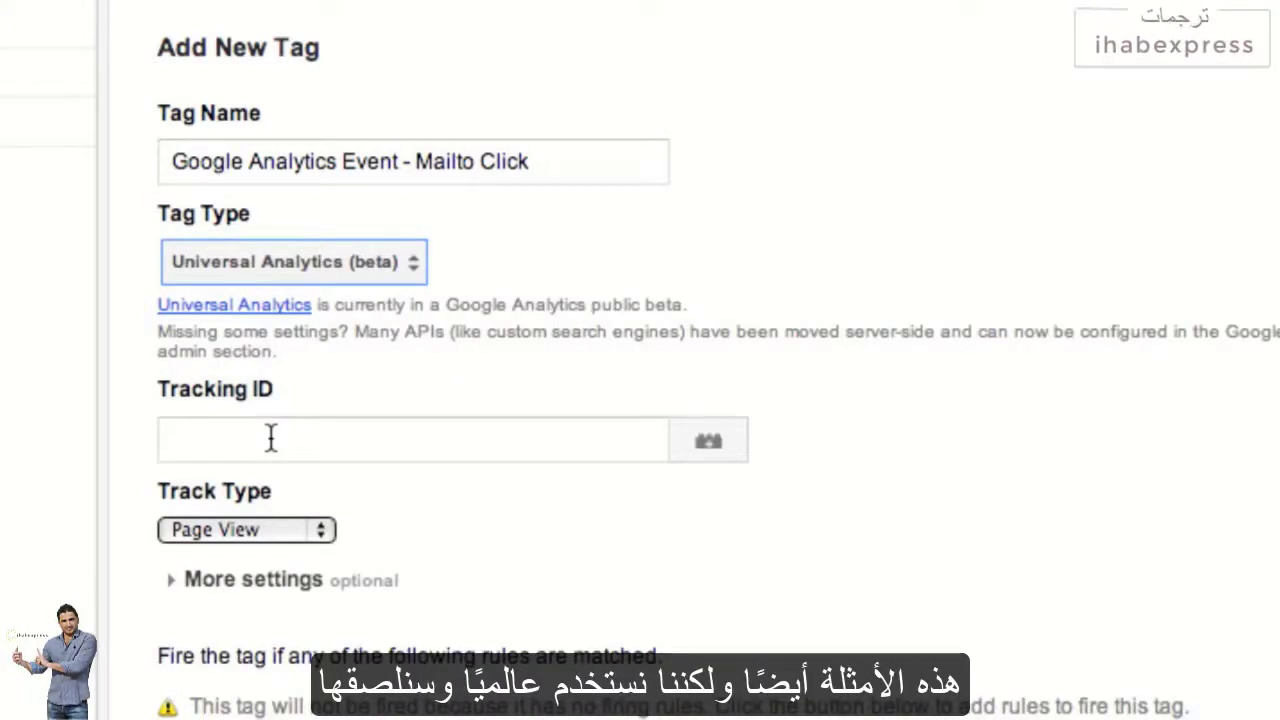
left_click(271, 437)
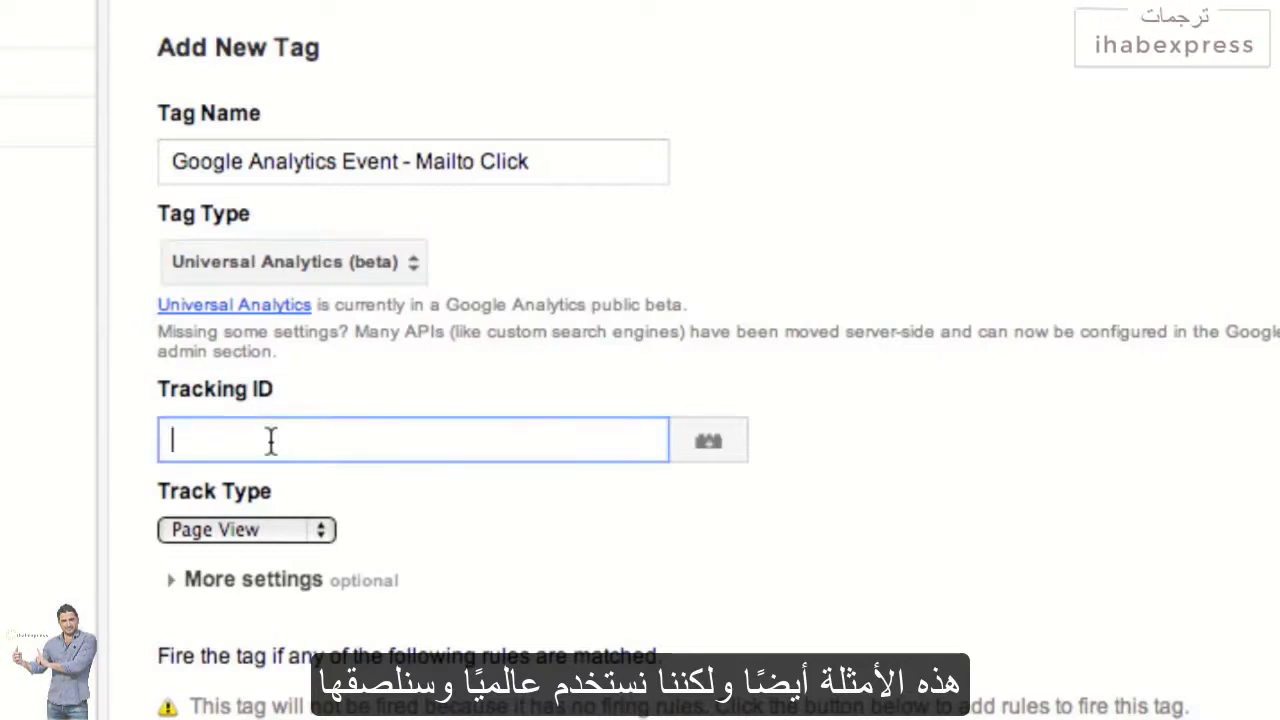
type("UA-46687579-1")
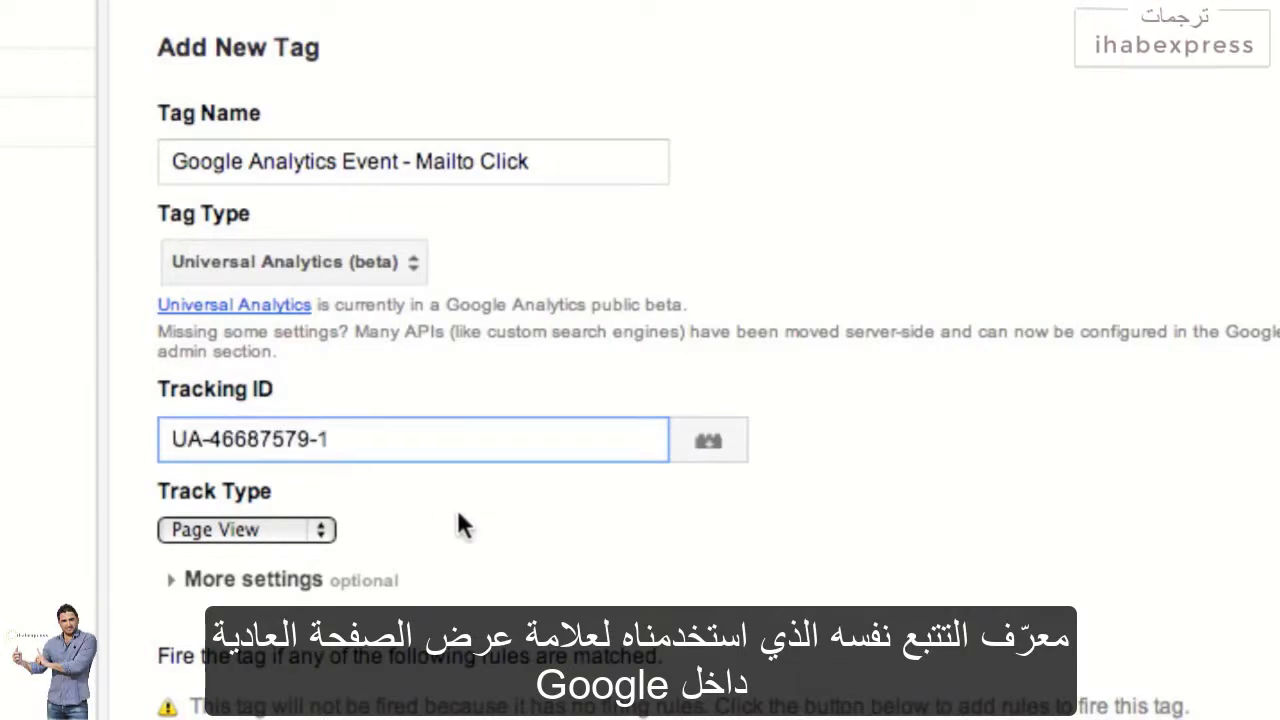
Step: Set the tag's track type to Event with category link, action mailto and the {{element url}} macro as label
left_click(322, 529)
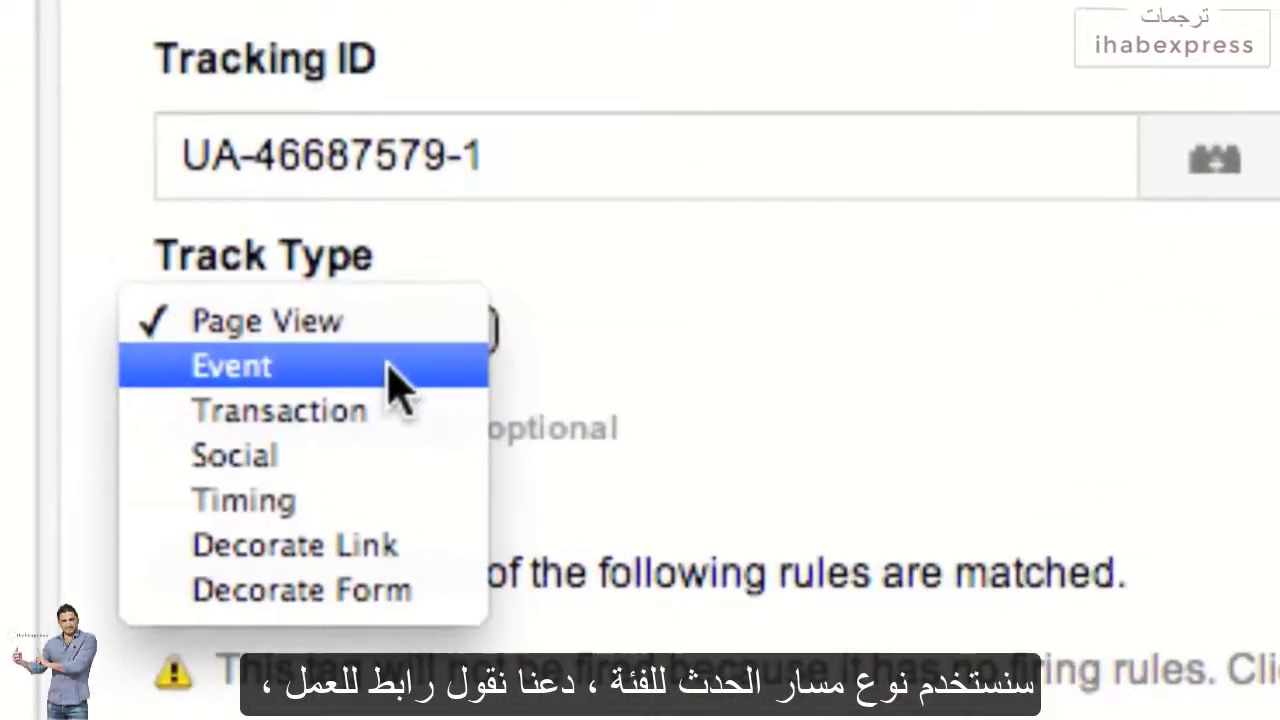
left_click(400, 384)
left_click(474, 417)
type("link")
left_click(447, 438)
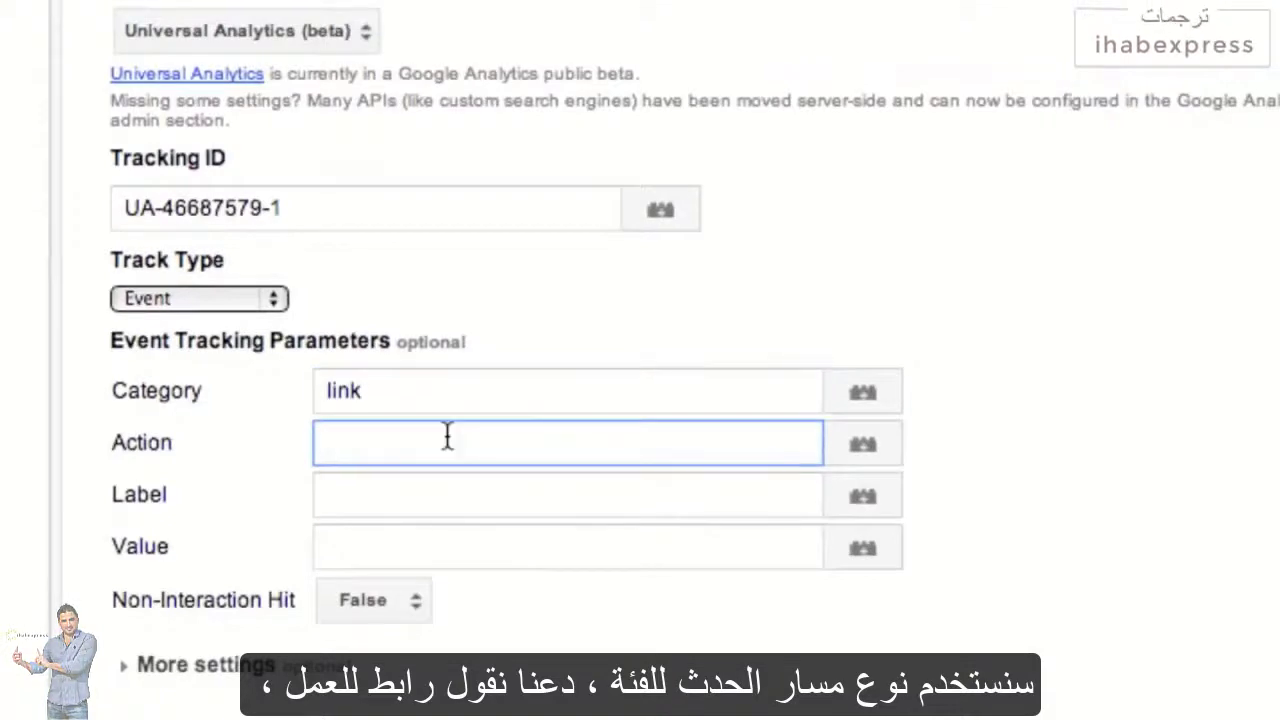
type("mailto")
left_click(434, 465)
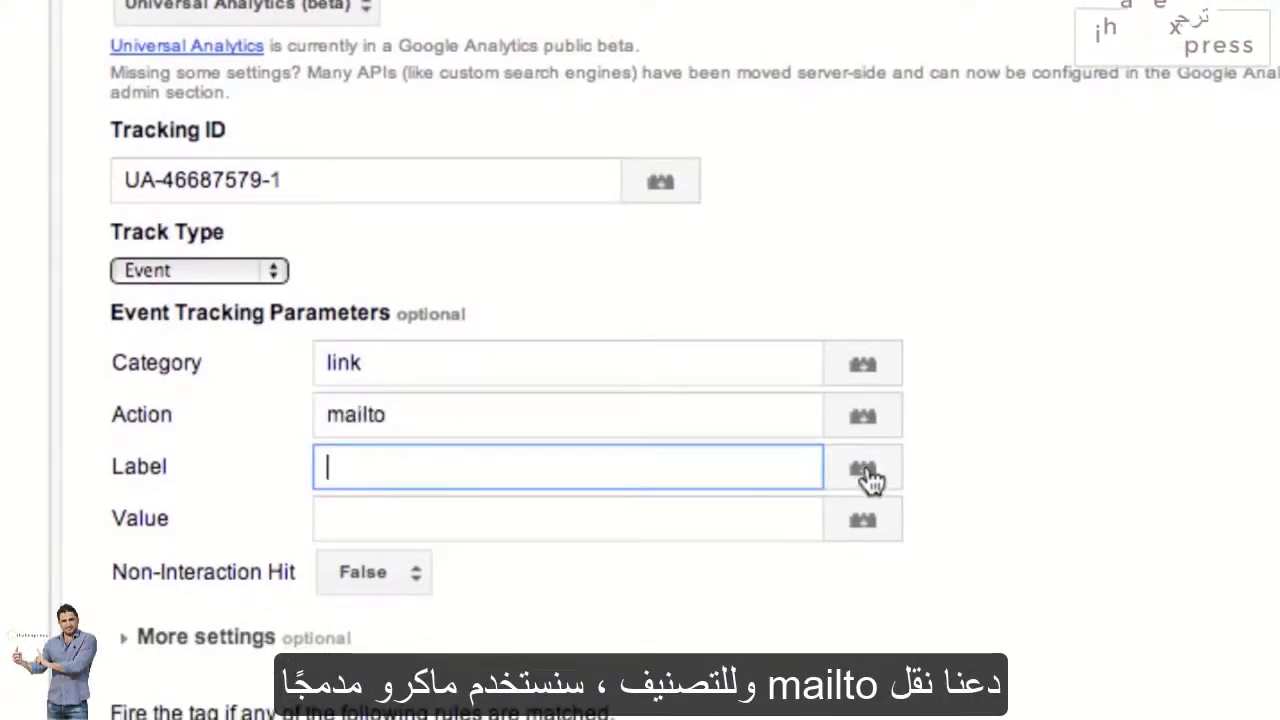
type("{{")
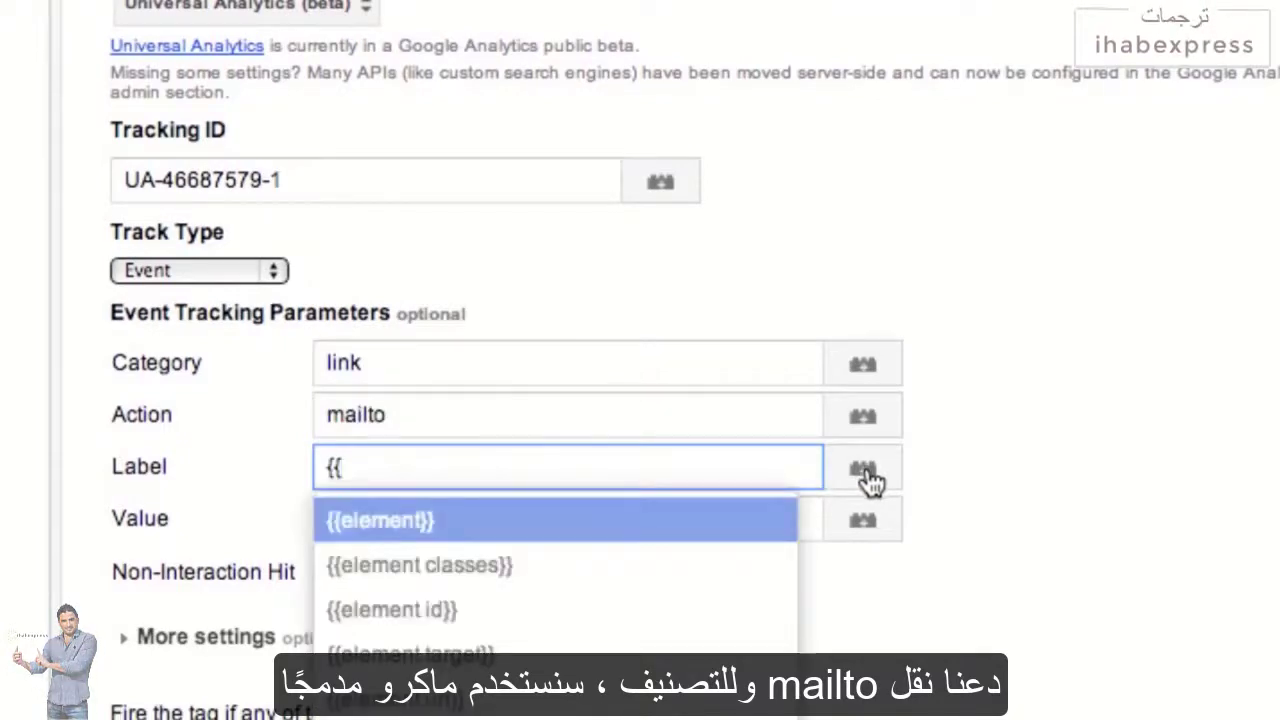
left_click(690, 696)
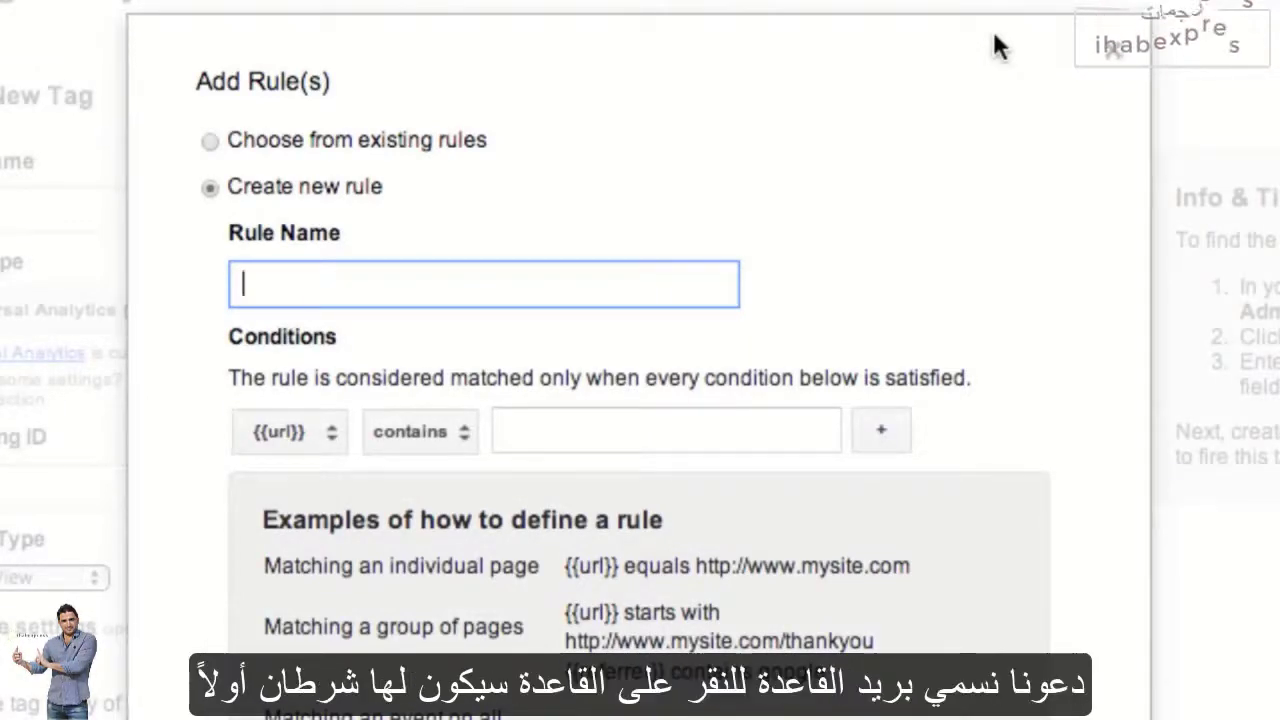
Step: Name the new firing rule mailto click and set its first condition to {{event}} equals gtm.linkClick
type("mailto click")
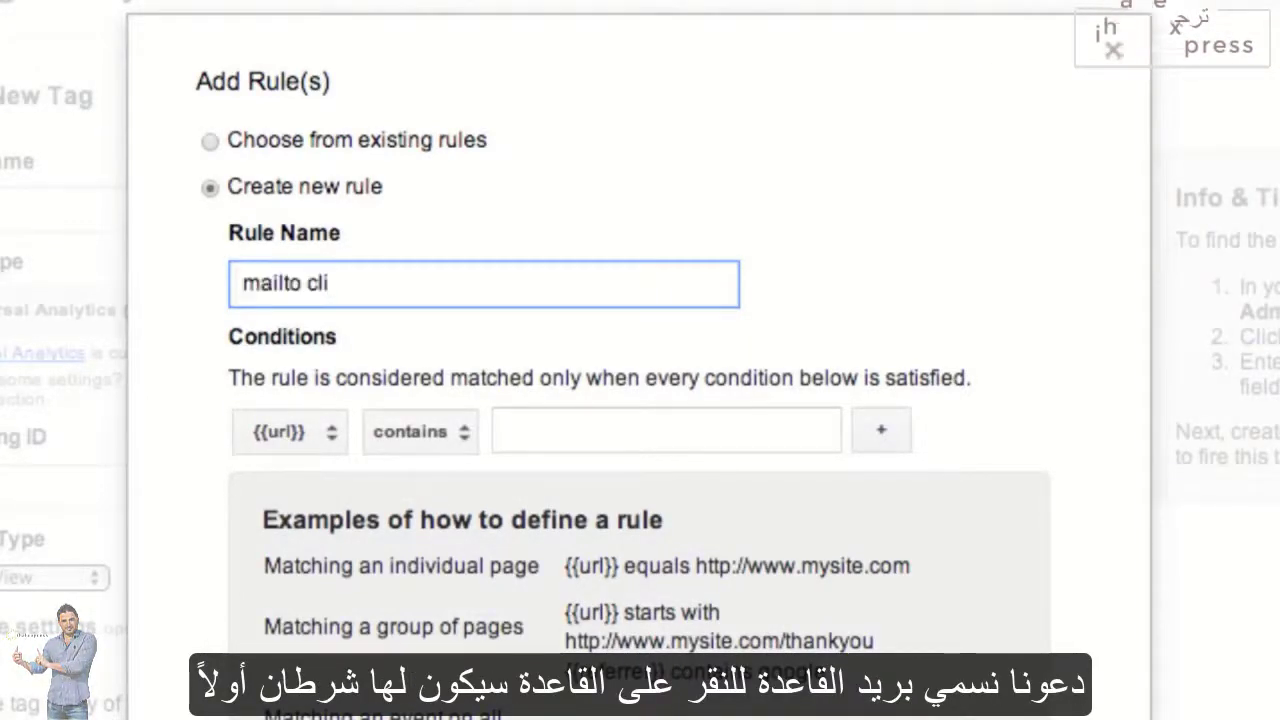
left_click(334, 434)
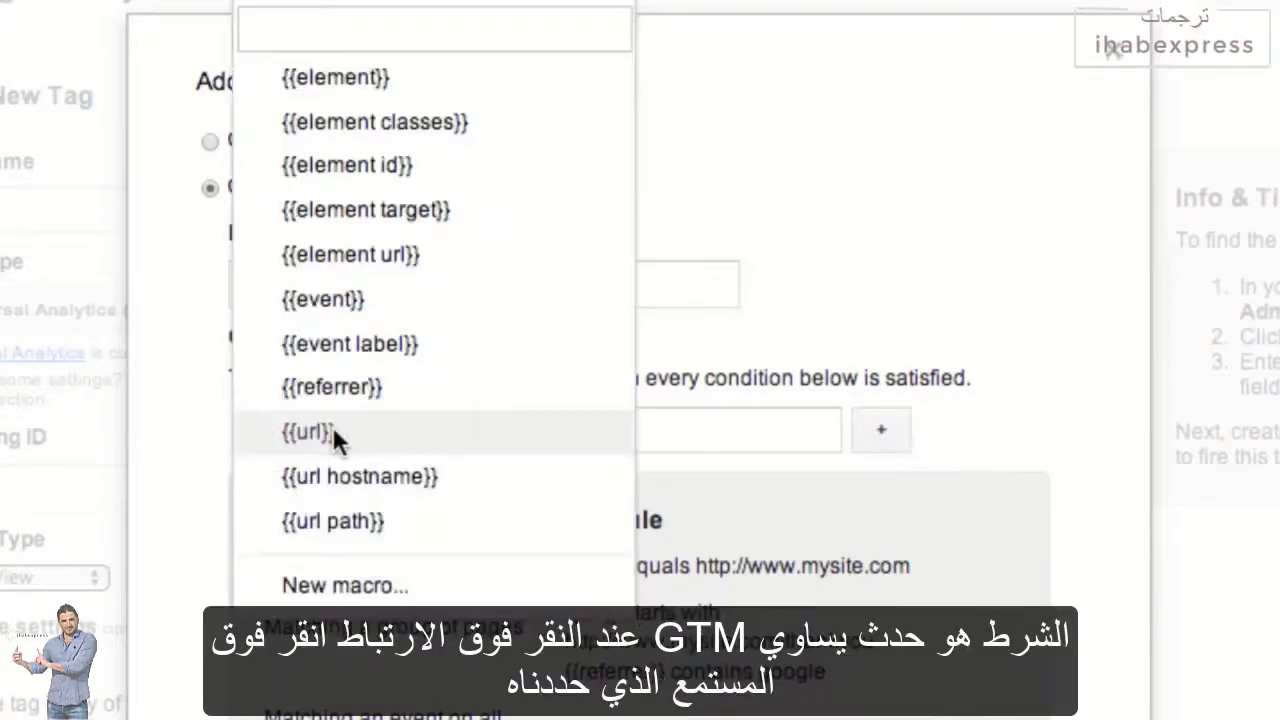
left_click(331, 315)
left_click(528, 432)
type("gtm.linkClick")
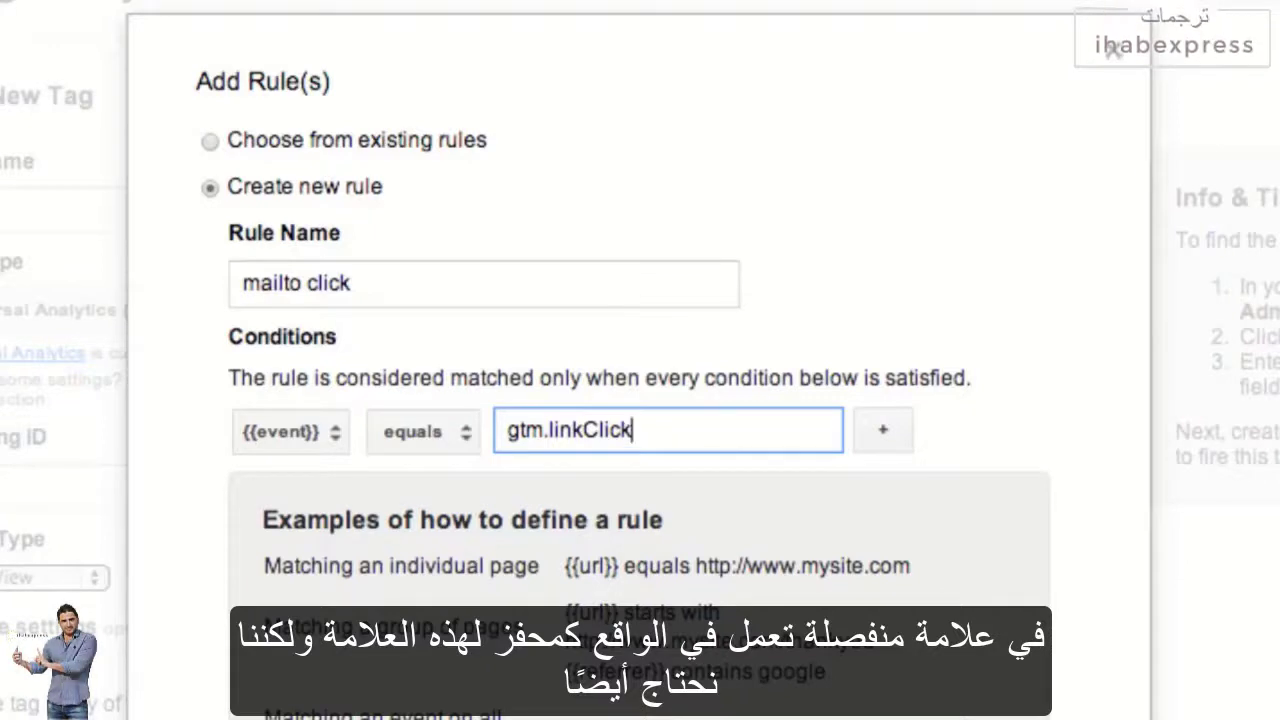
Step: Add a second condition to the mailto click rule: {{element url}} contains mailto
left_click(886, 428)
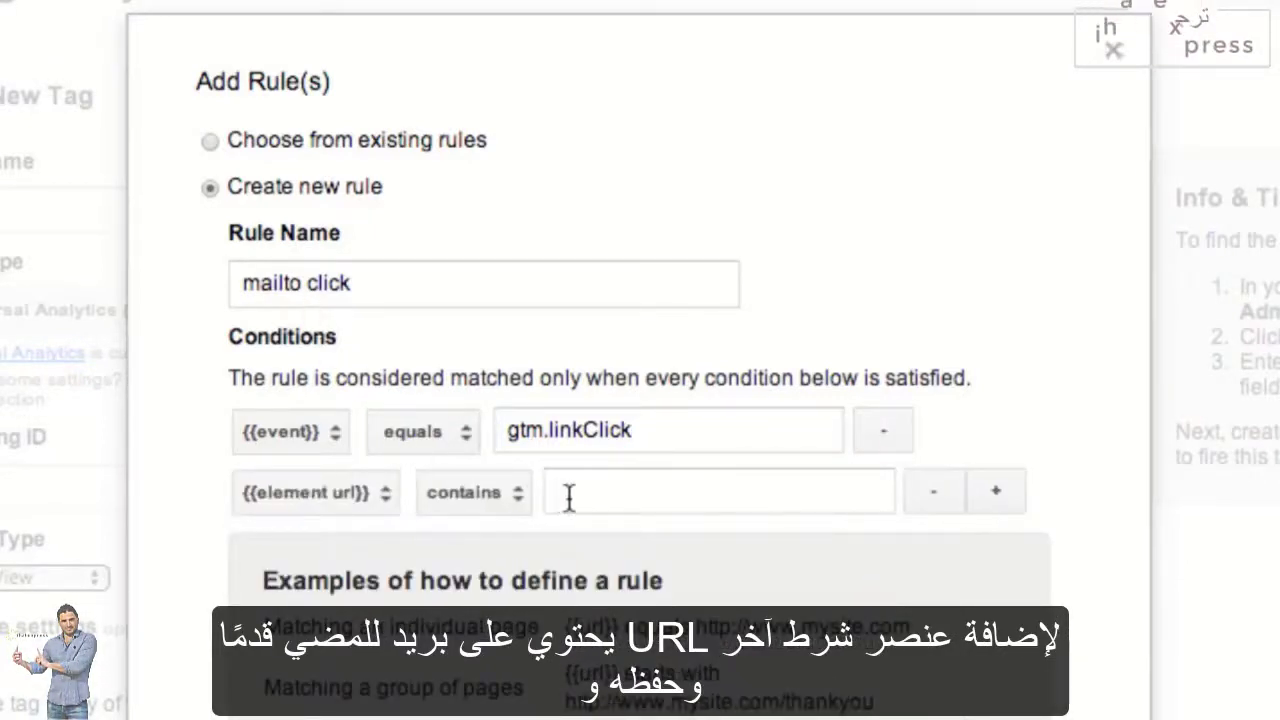
type("mailto")
scroll(605, 497, "down", 5)
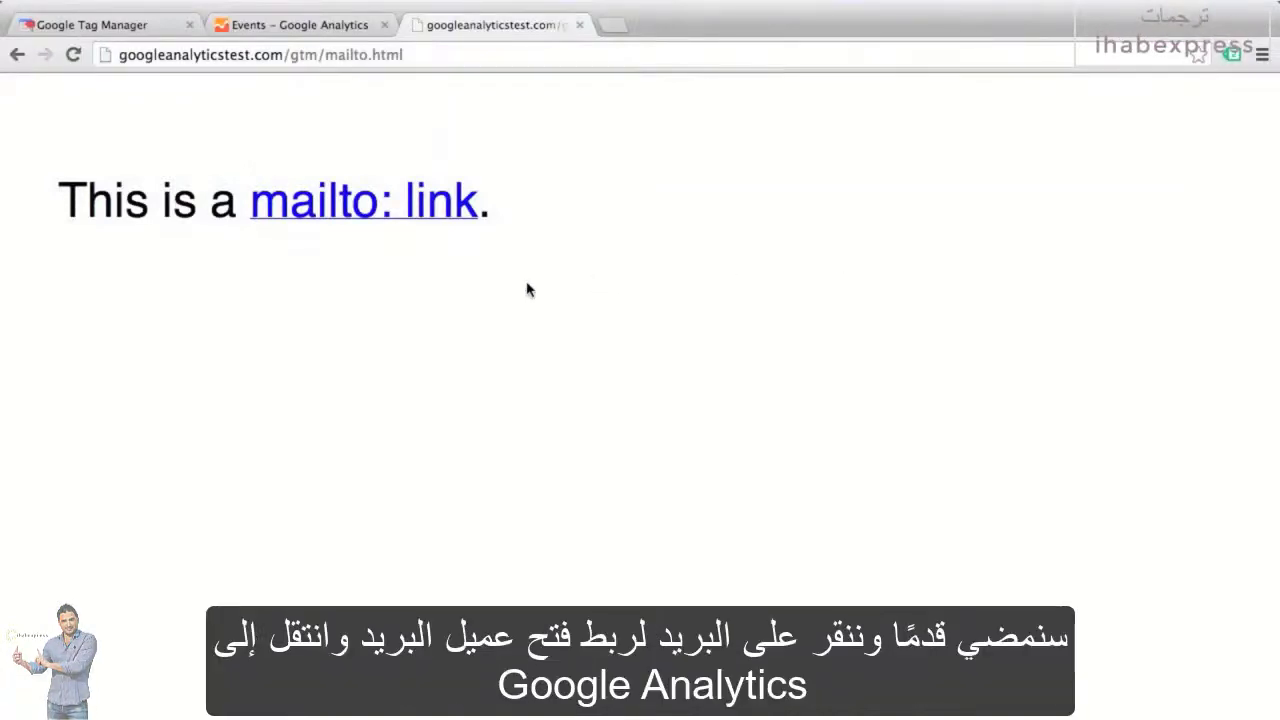
Step: Test the mailto link on the mailto.html page
left_click(400, 216)
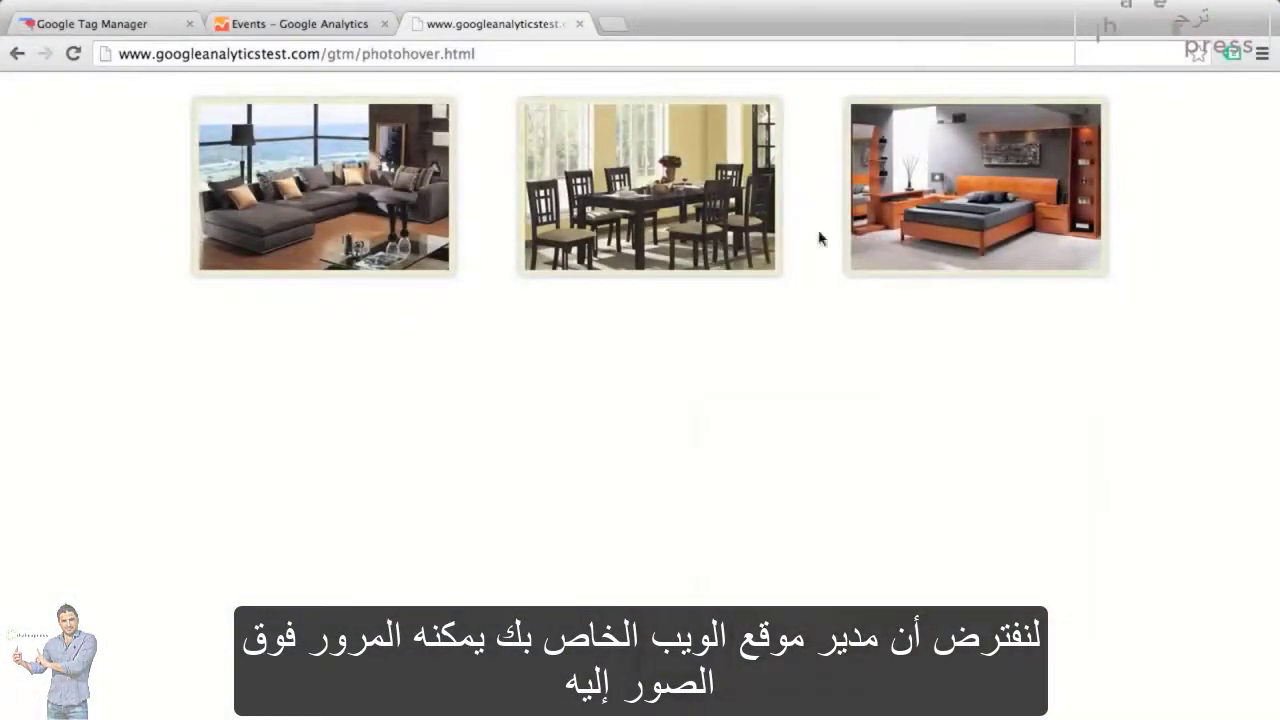
Step: Preview the enlarged dining room and living room photos on photohover.html and look through the tag types for a new tag
mouse_move(707, 225)
mouse_move(421, 192)
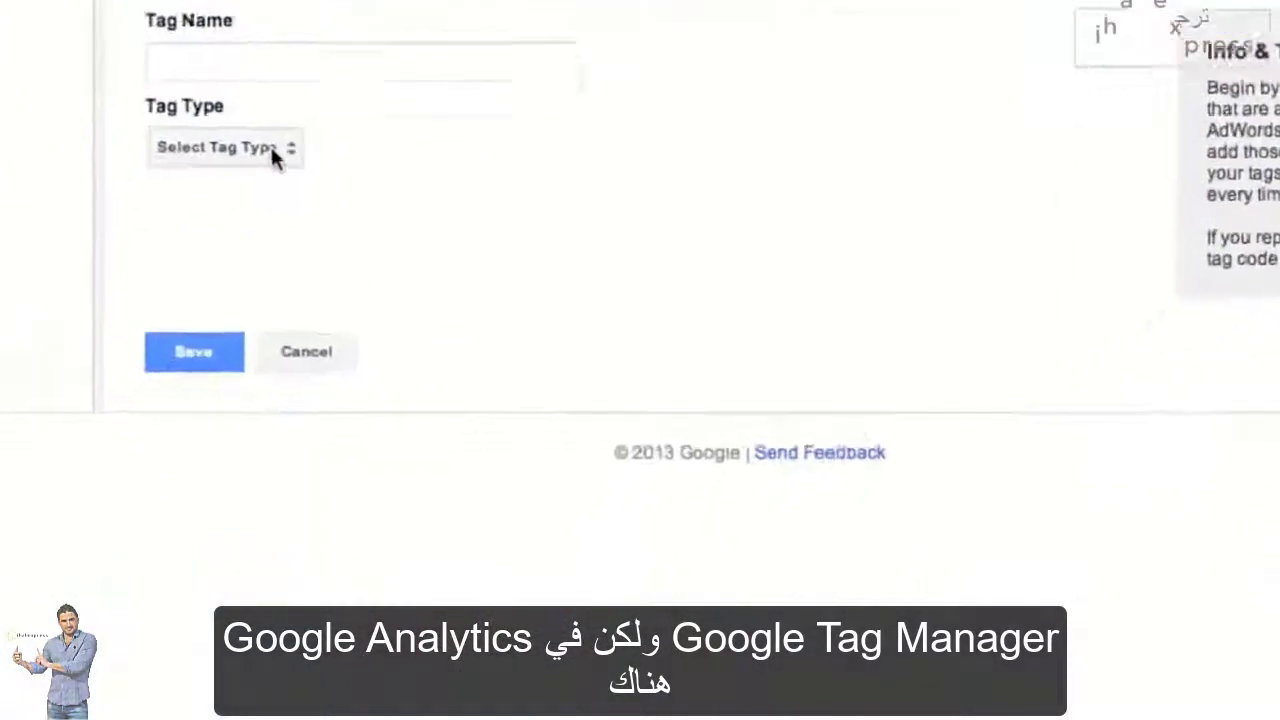
left_click(330, 400)
mouse_move(295, 440)
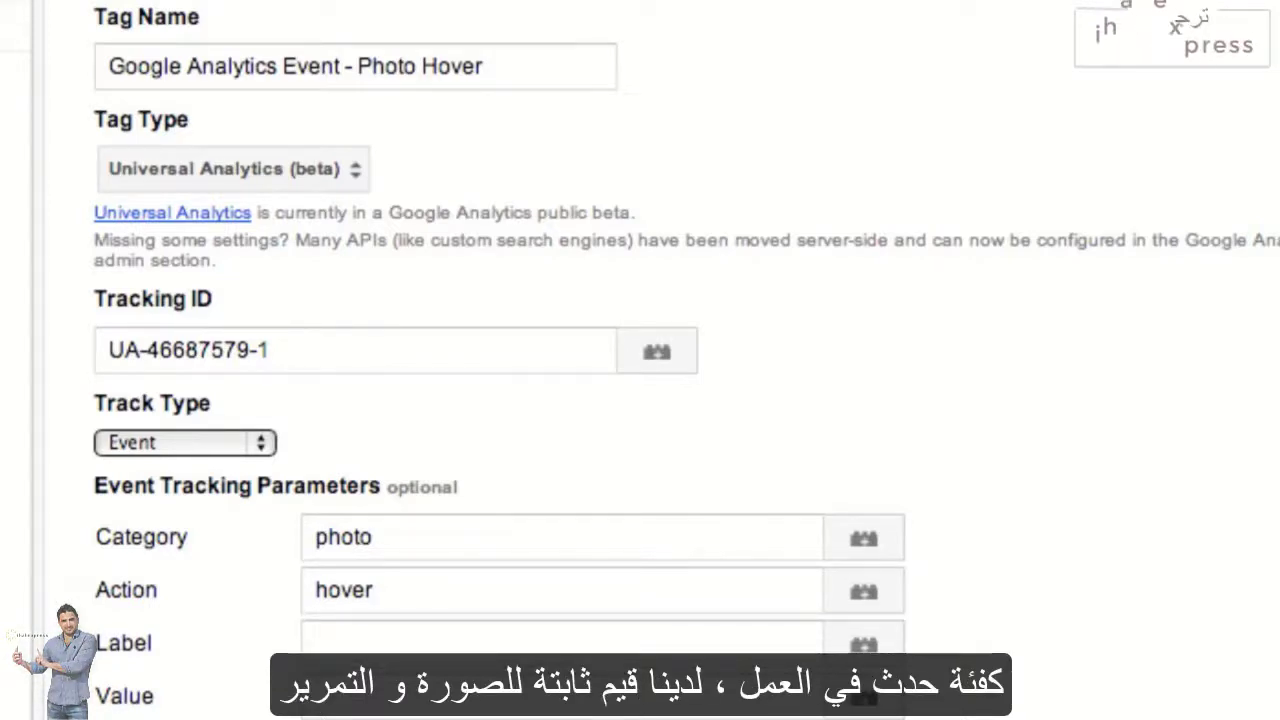
Step: Start a new macro named event label for the Label parameter of the Photo Hover event tag
scroll(640, 360, "down", 5)
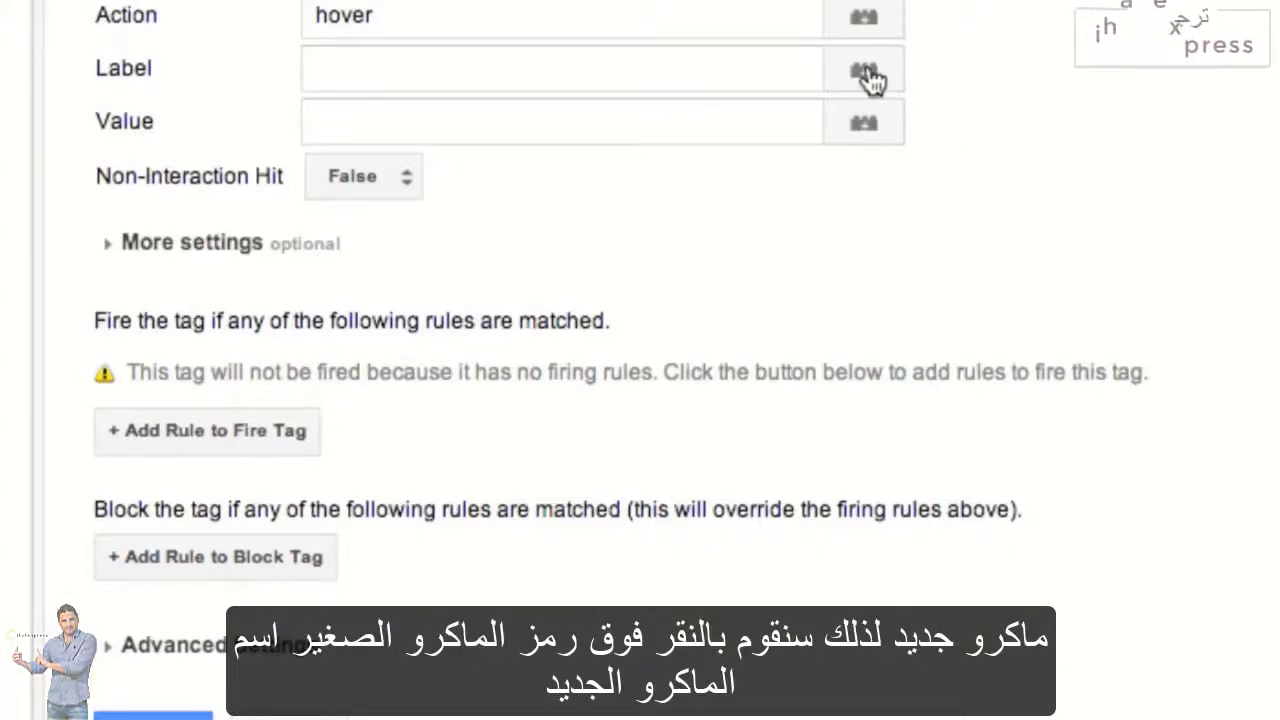
left_click(866, 72)
left_click(595, 578)
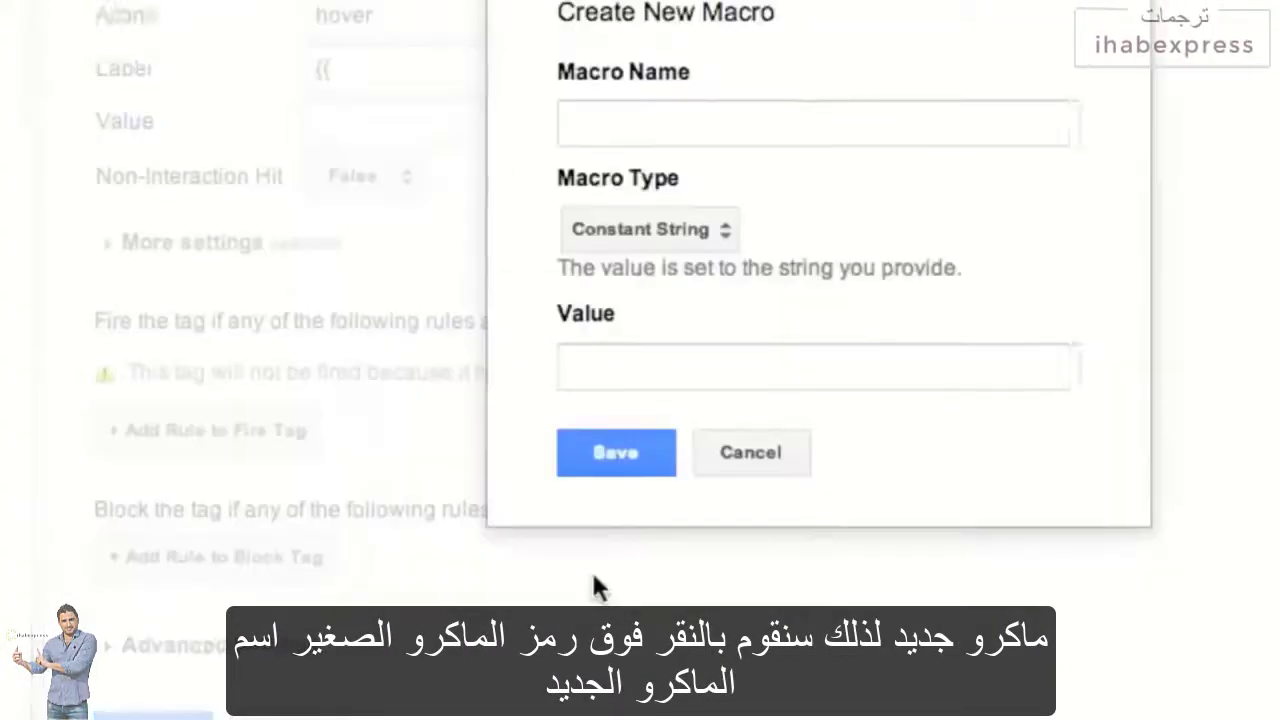
left_click(631, 127)
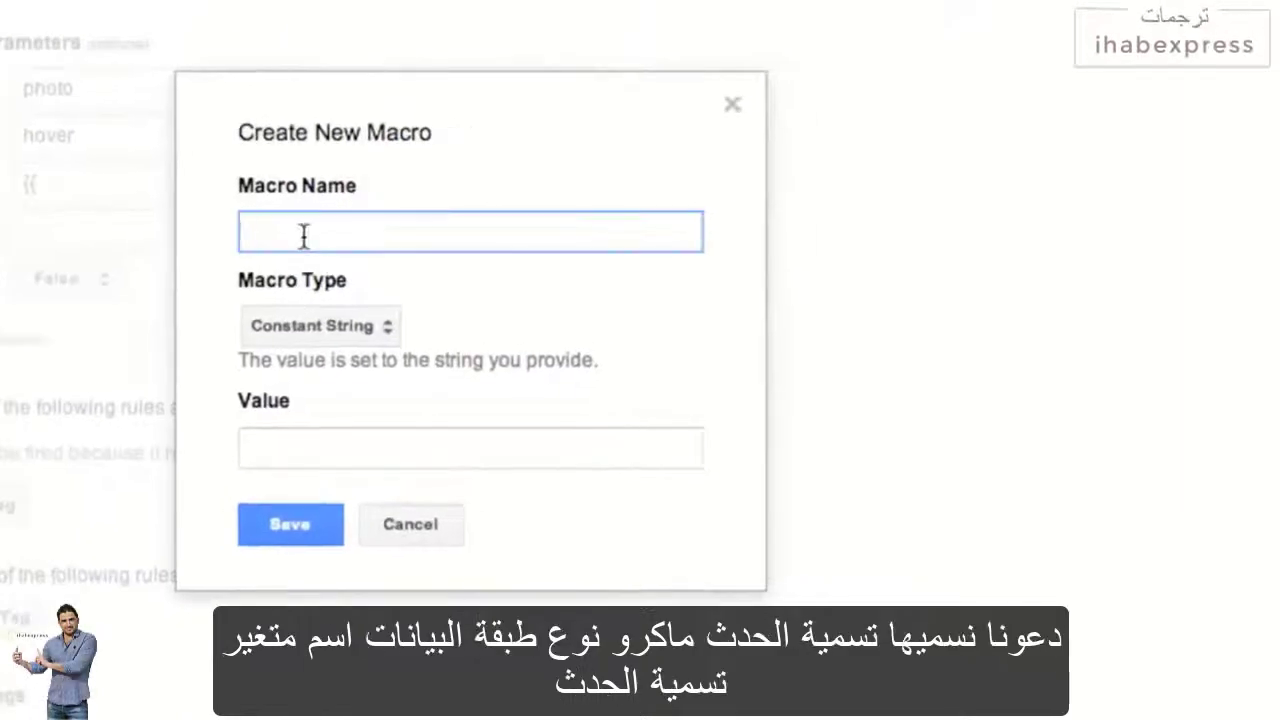
type("event label")
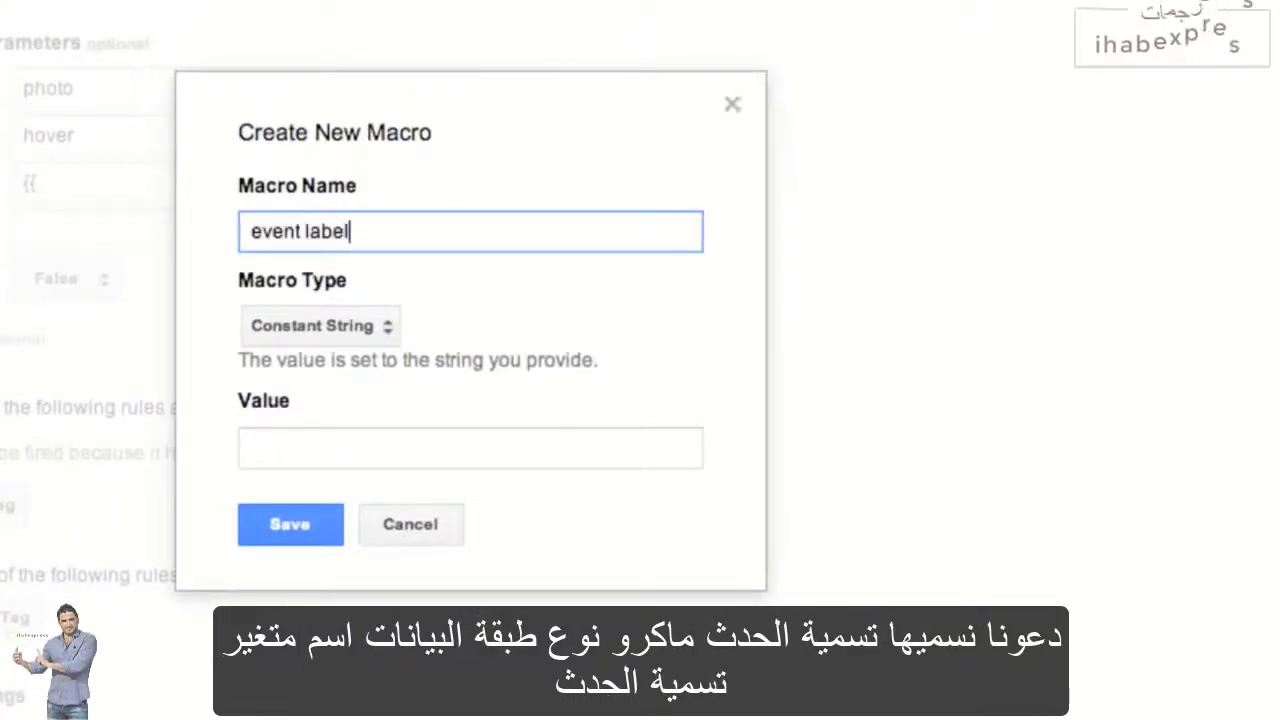
Step: Make the event label macro a Data Layer Variable named eventLabel with data layer Version 1, and save it
left_click(350, 324)
left_click(405, 530)
left_click(394, 499)
type("eventLabel")
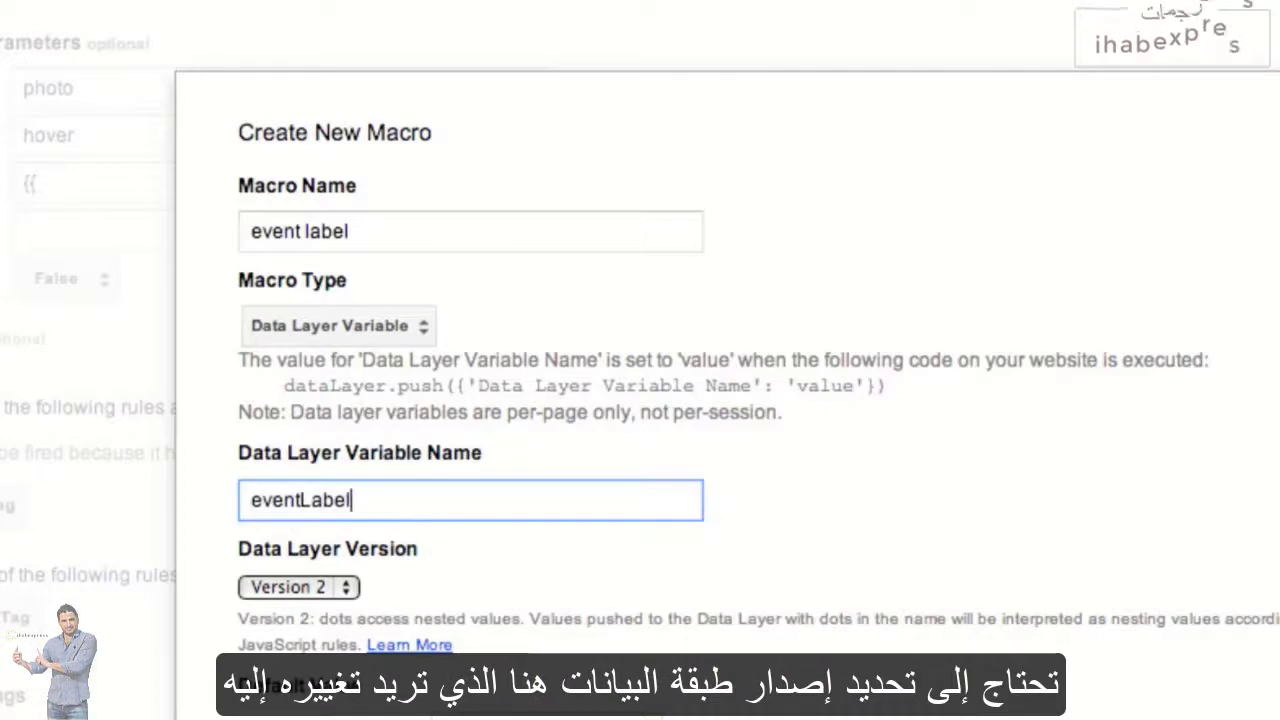
left_click(313, 587)
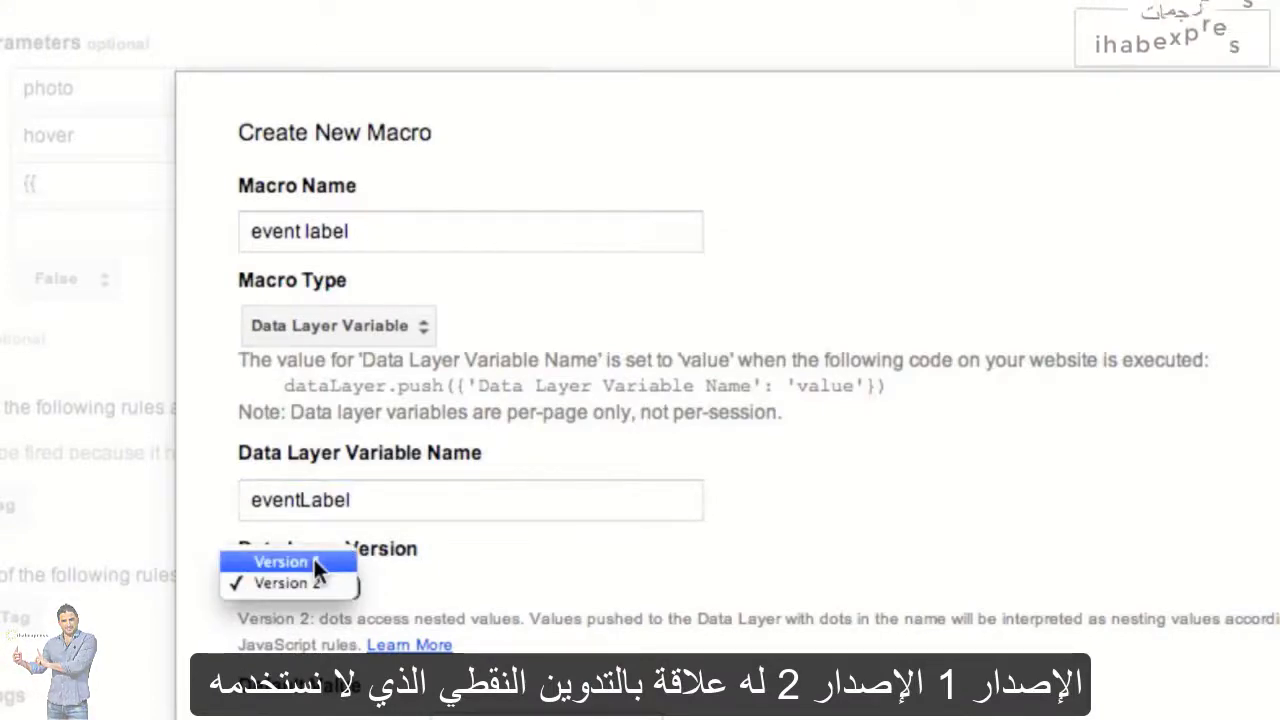
left_click(314, 559)
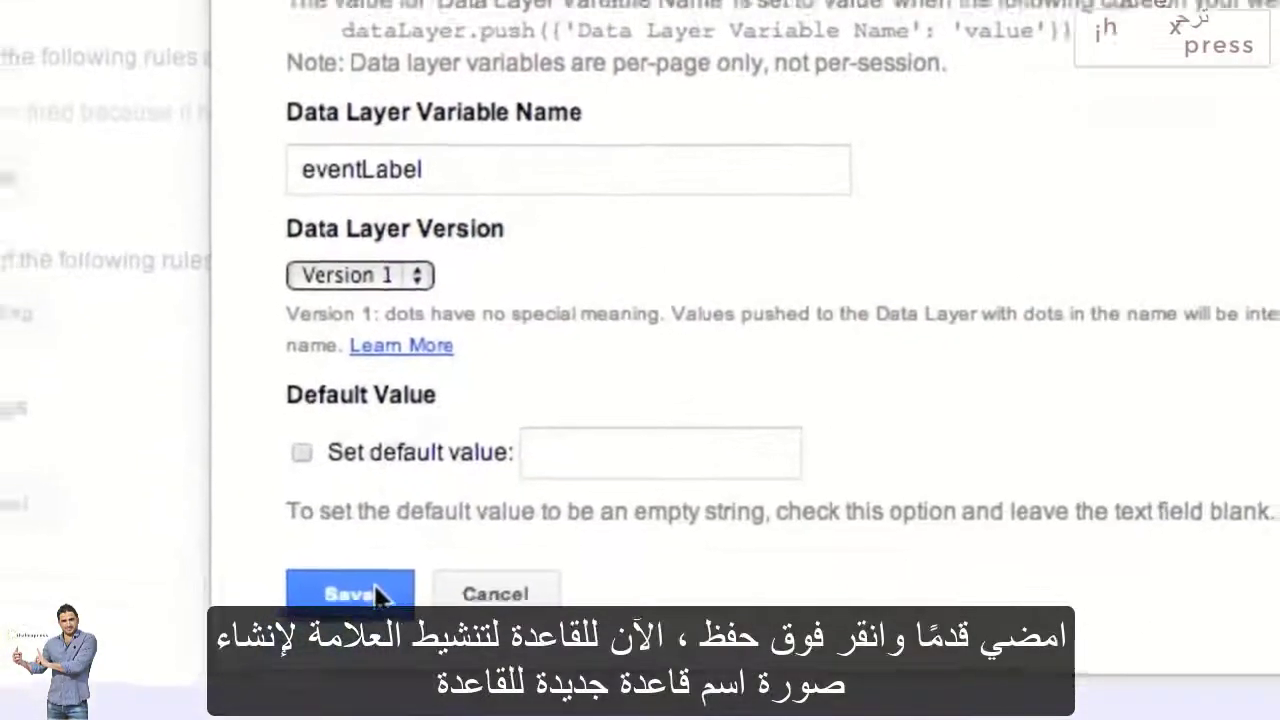
left_click(497, 677)
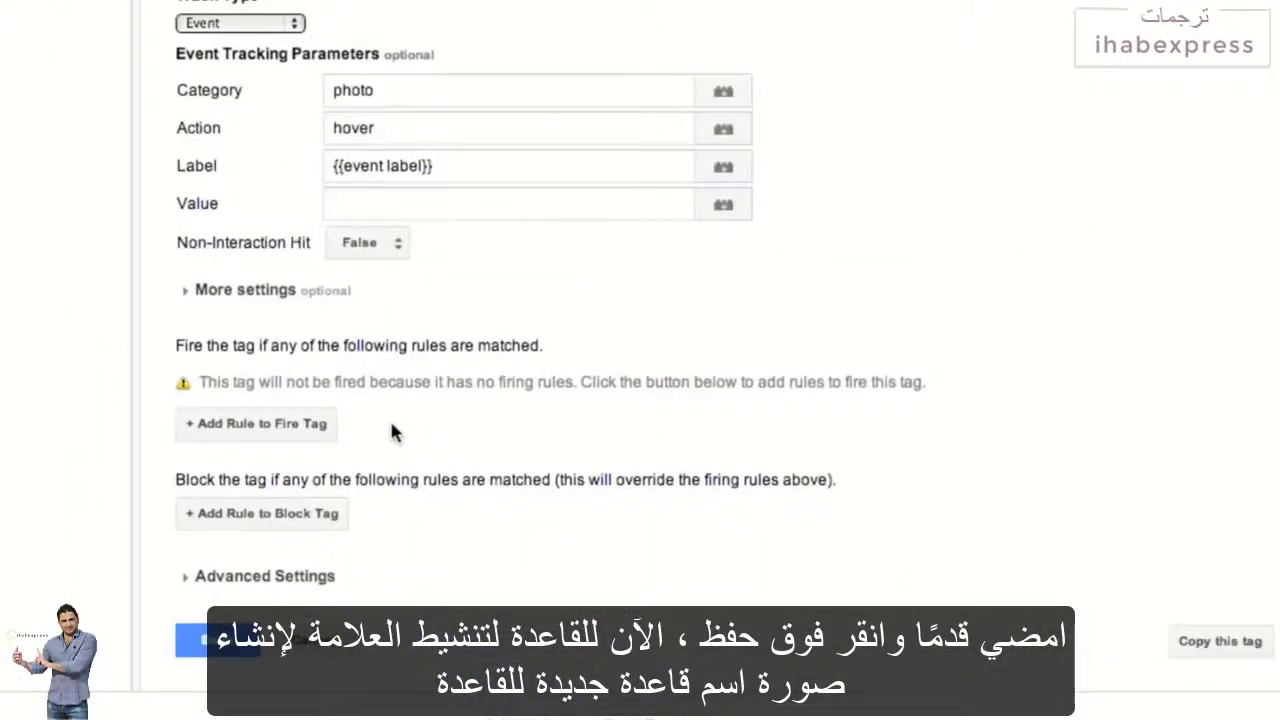
Step: Create a firing rule named photohover for the Photo Hover tag with the condition {{event}} equals photohover.html
left_click(277, 428)
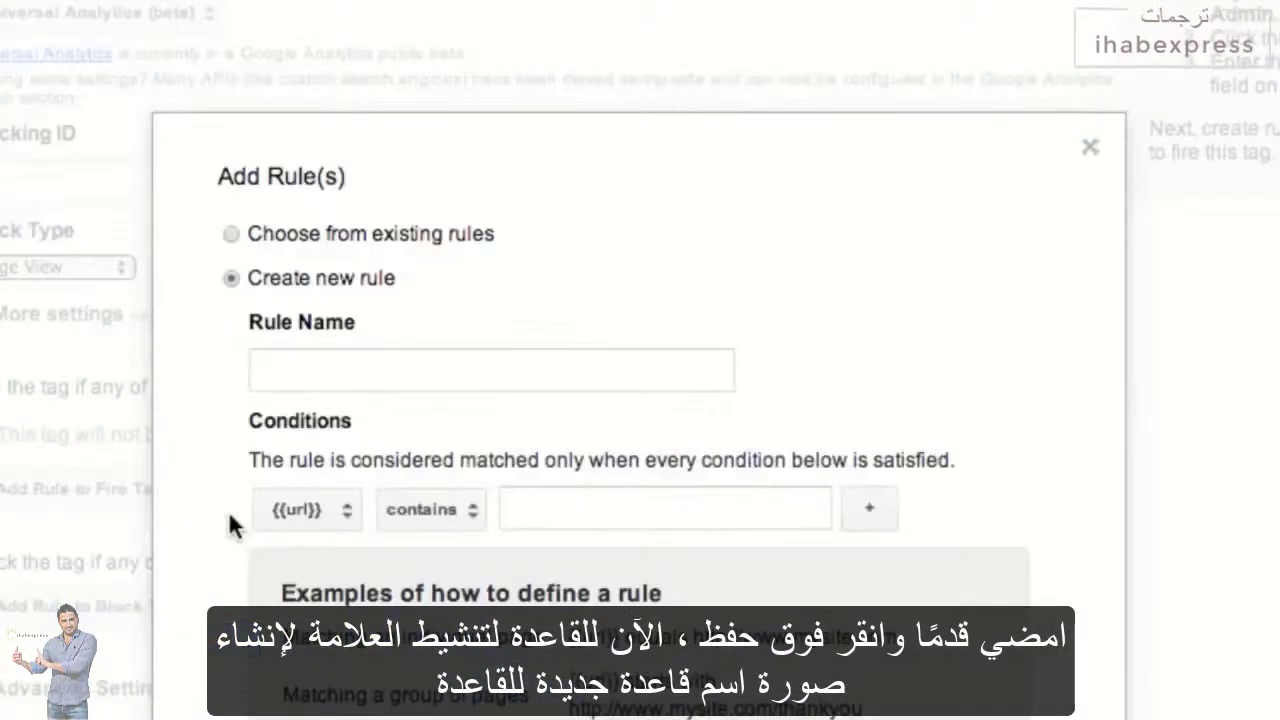
left_click(337, 371)
type("photohover")
left_click(307, 510)
left_click(350, 529)
left_click(431, 510)
left_click(431, 488)
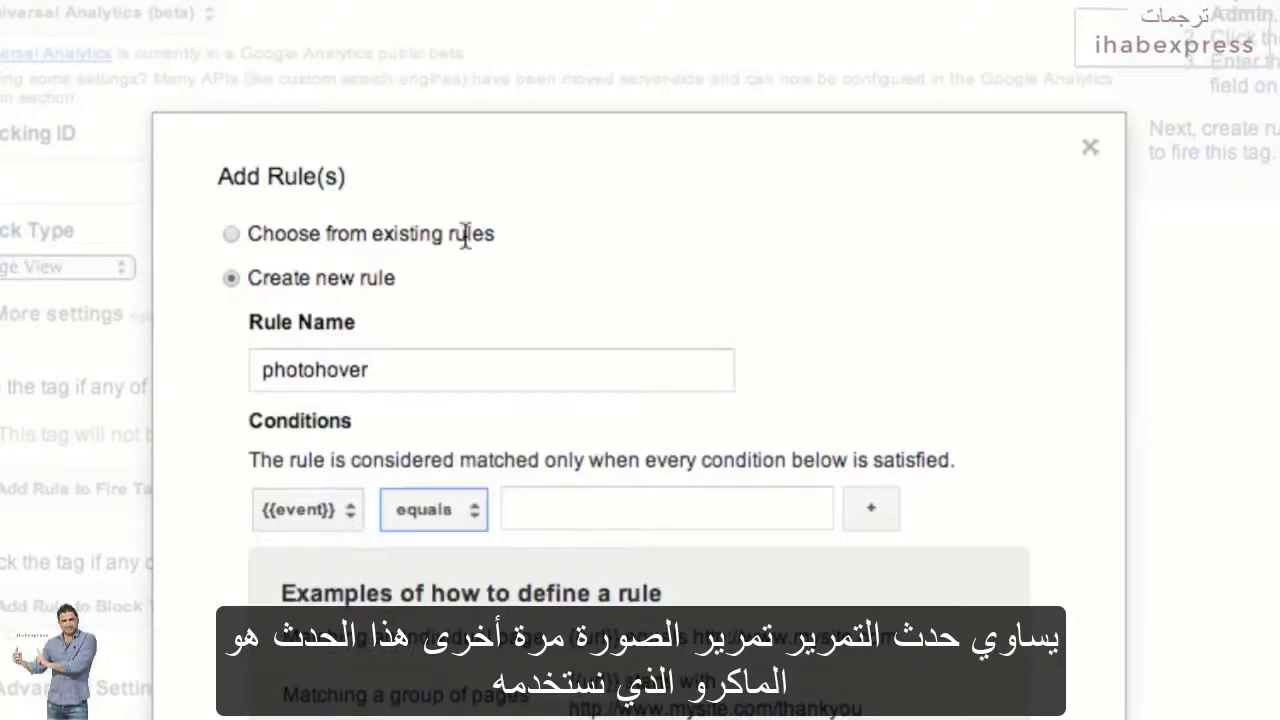
left_click(520, 509)
type("photohover.html")
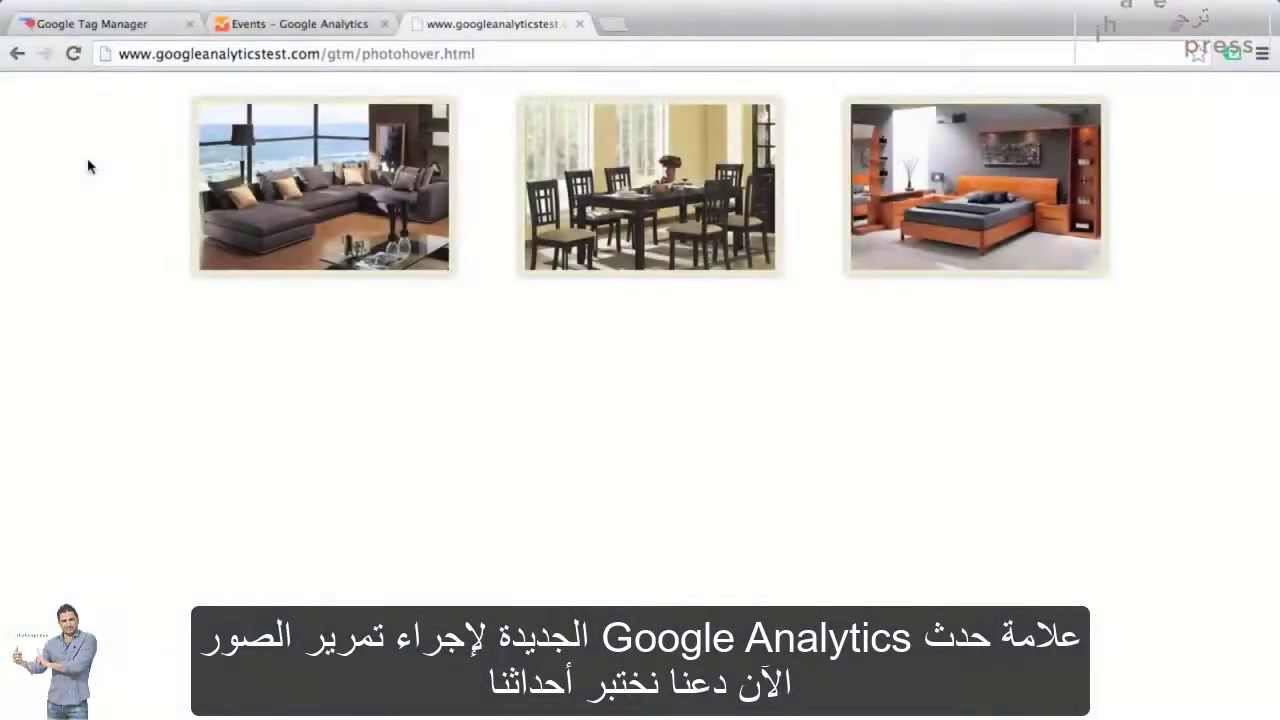
Step: Trigger the photo enlargements on photohover.html and open the photo category in Google Analytics' real-time Events report
mouse_move(309, 170)
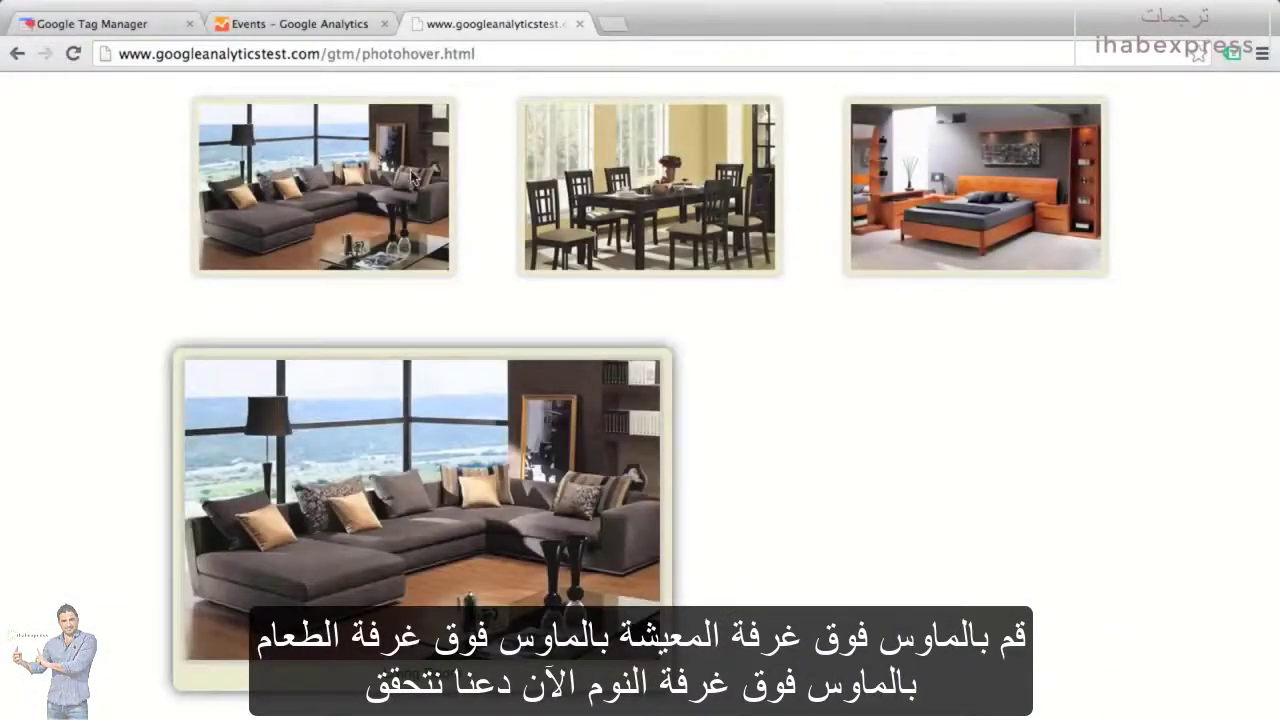
mouse_move(920, 170)
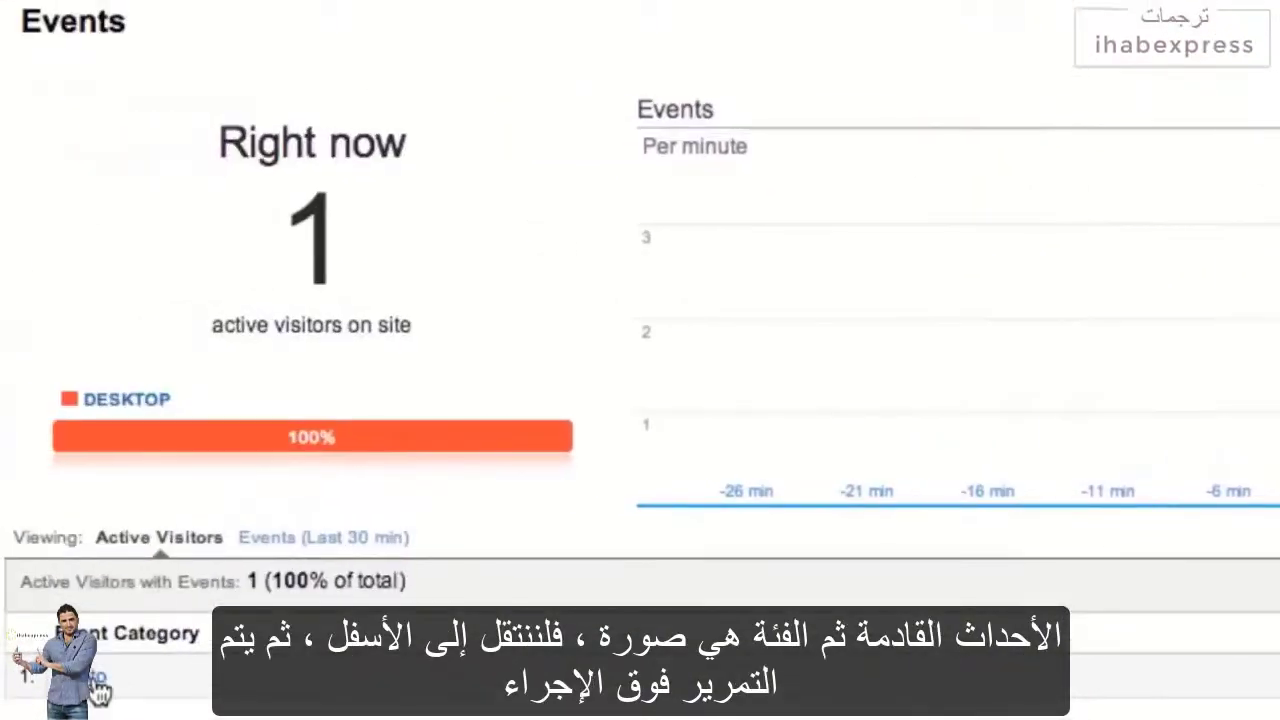
left_click(96, 680)
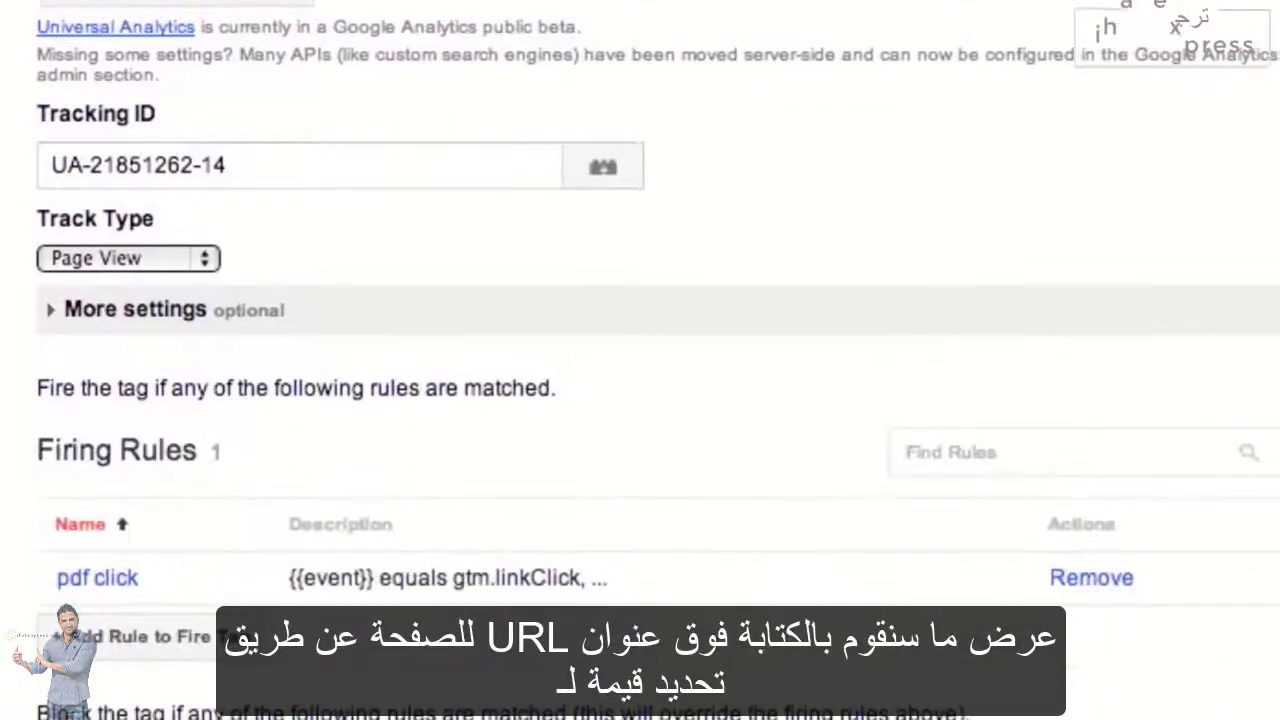
Step: Examine the PDF page view tag's additional settings and pdf click firing rule, and test the e-Book link on pdf.html
left_click(48, 310)
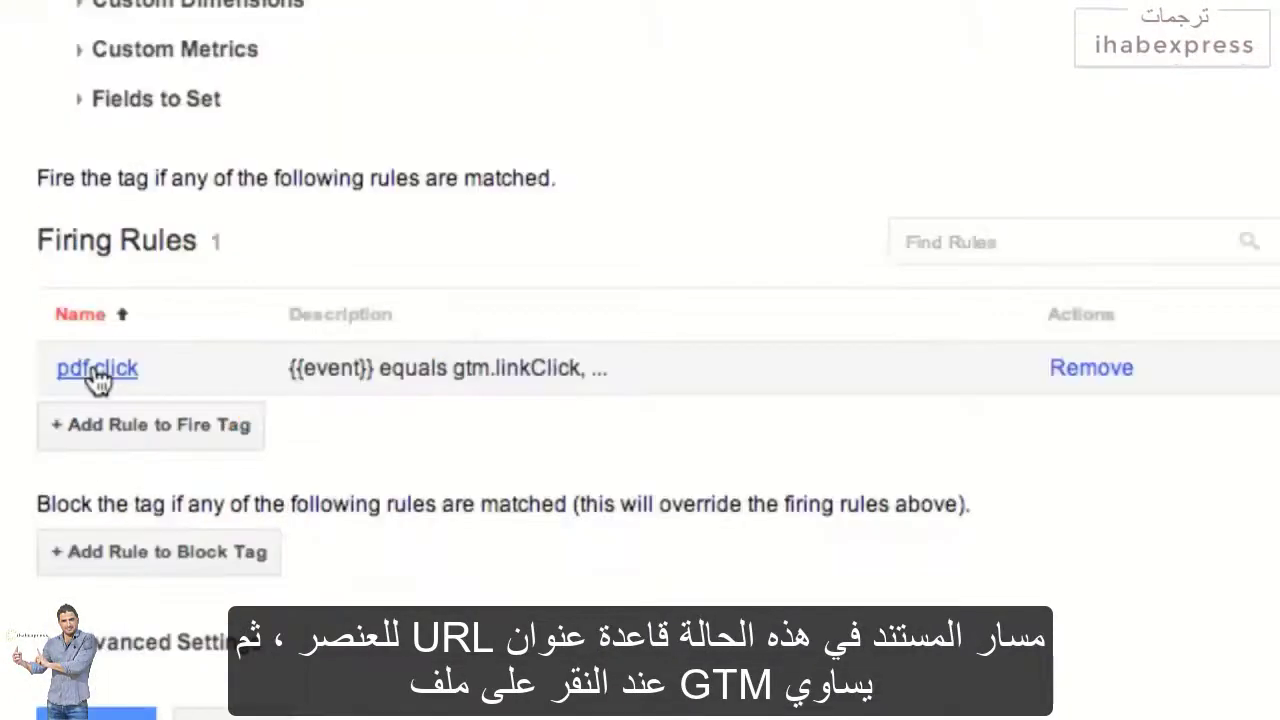
left_click(100, 366)
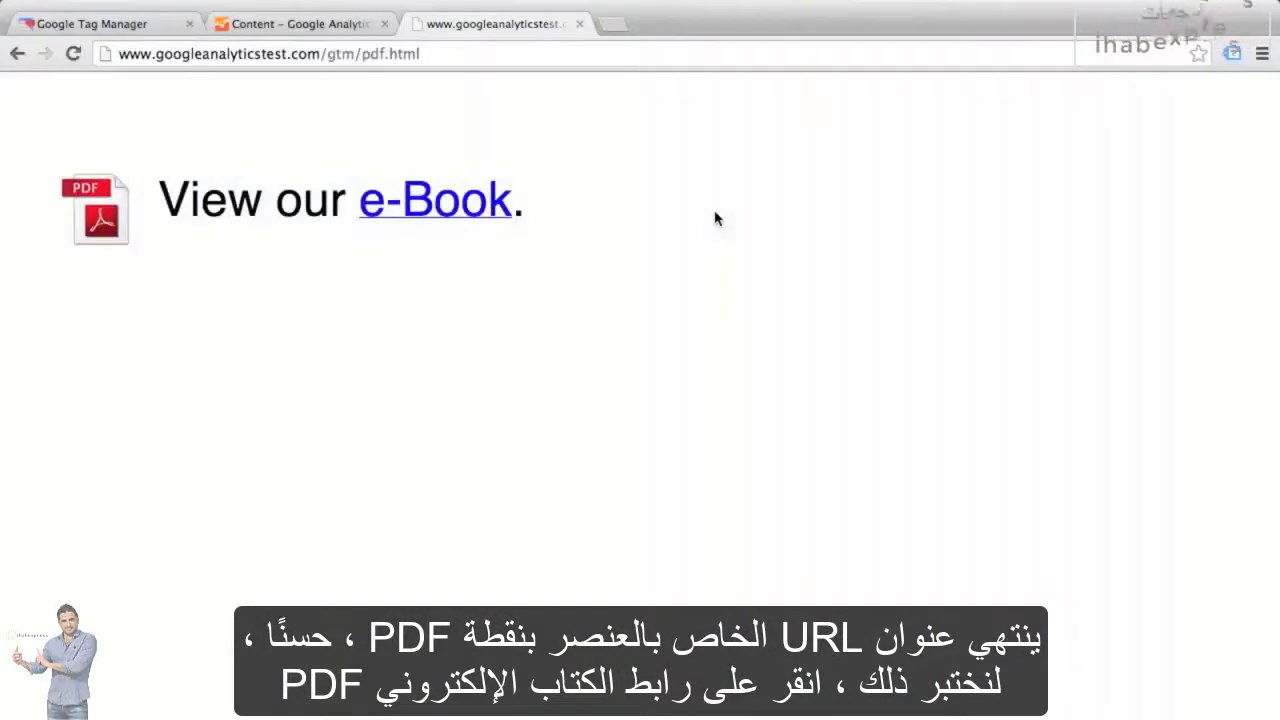
left_click(478, 210)
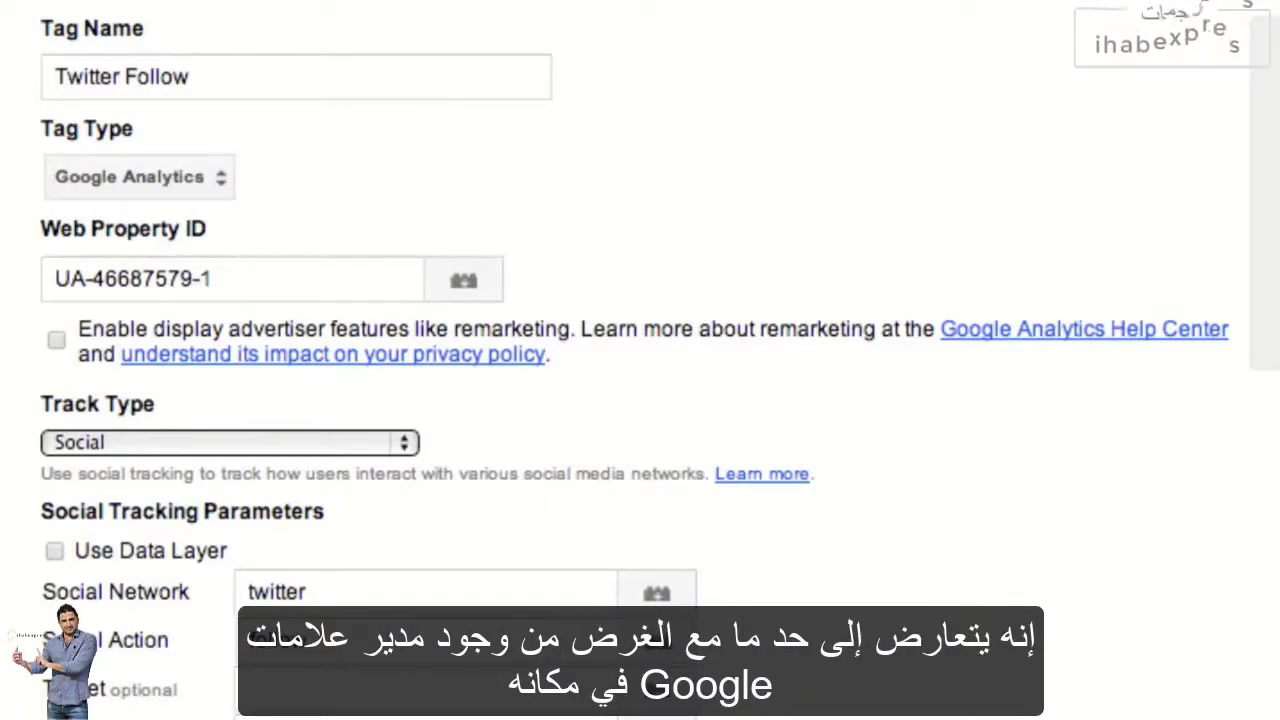
Step: Review the Twitter Follow tag's social tracking parameters and open its twitter follow click firing rule
scroll(640, 360, "down", 5)
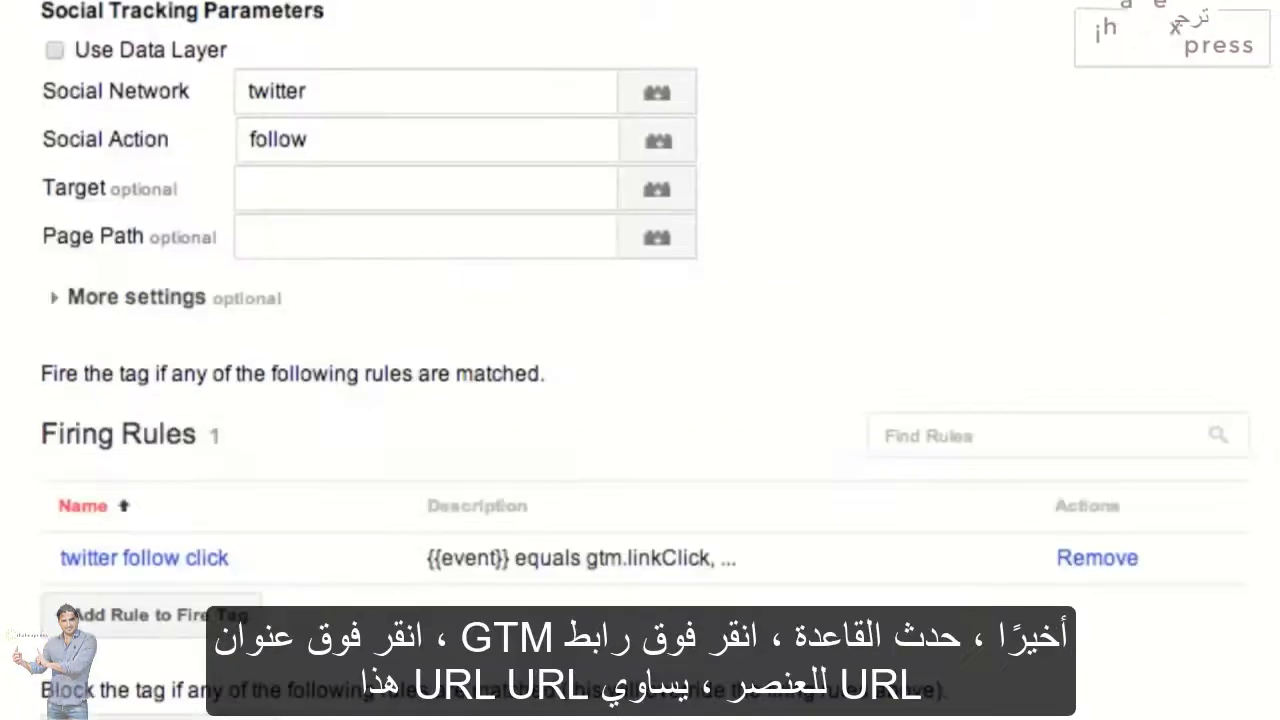
left_click(148, 555)
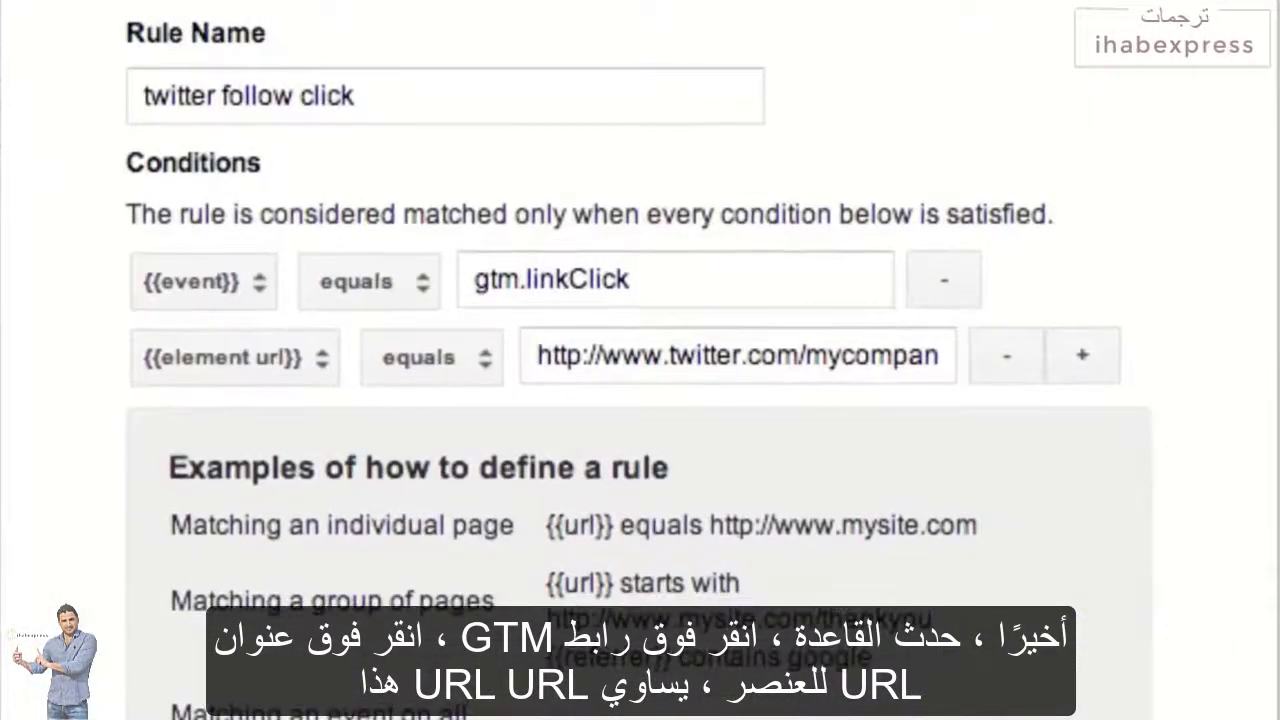